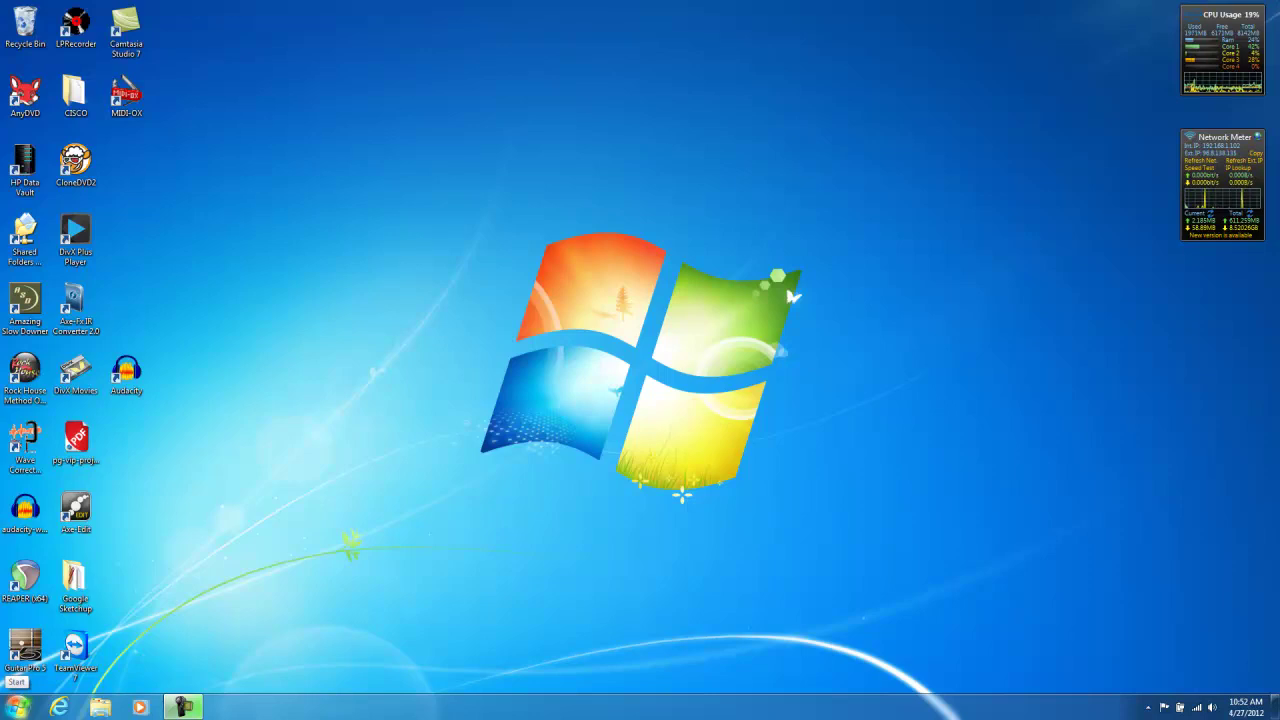
- Open the 39 Metallica - Master Of Puppets folder on Removable Disk (E:) and send guitar.ogg to Audacity
left_click(101, 708)
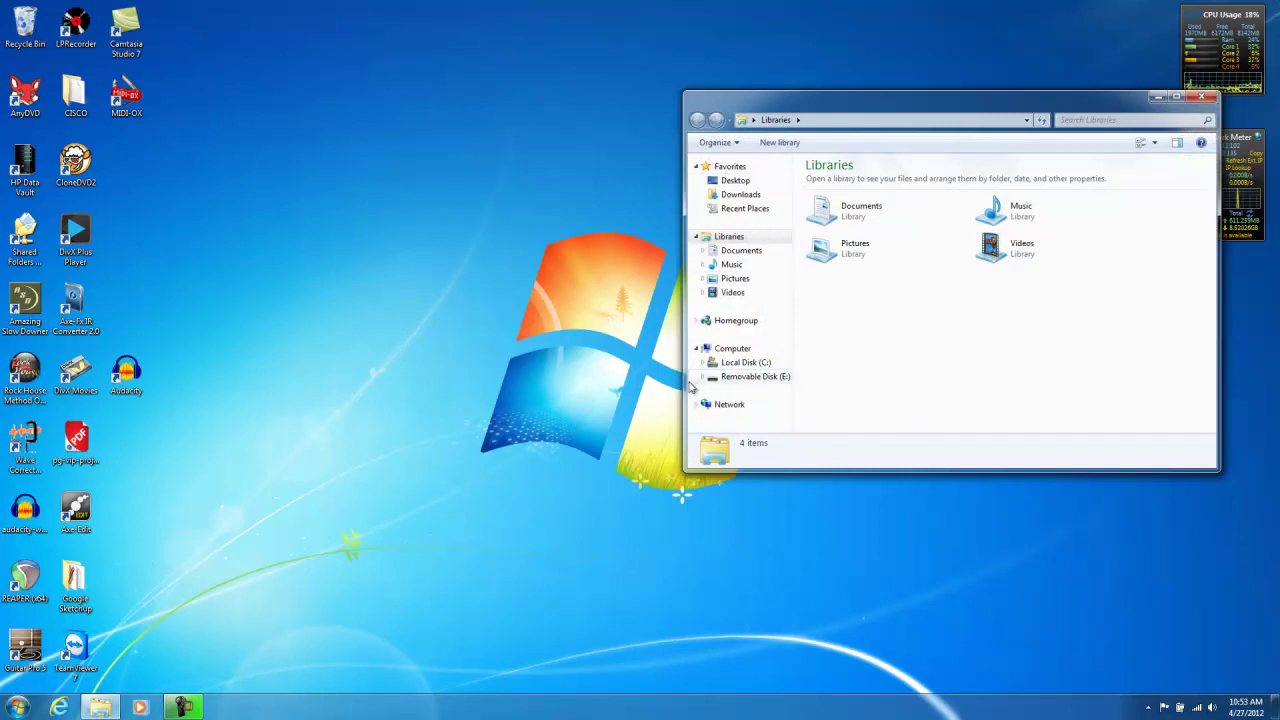
left_click(740, 377)
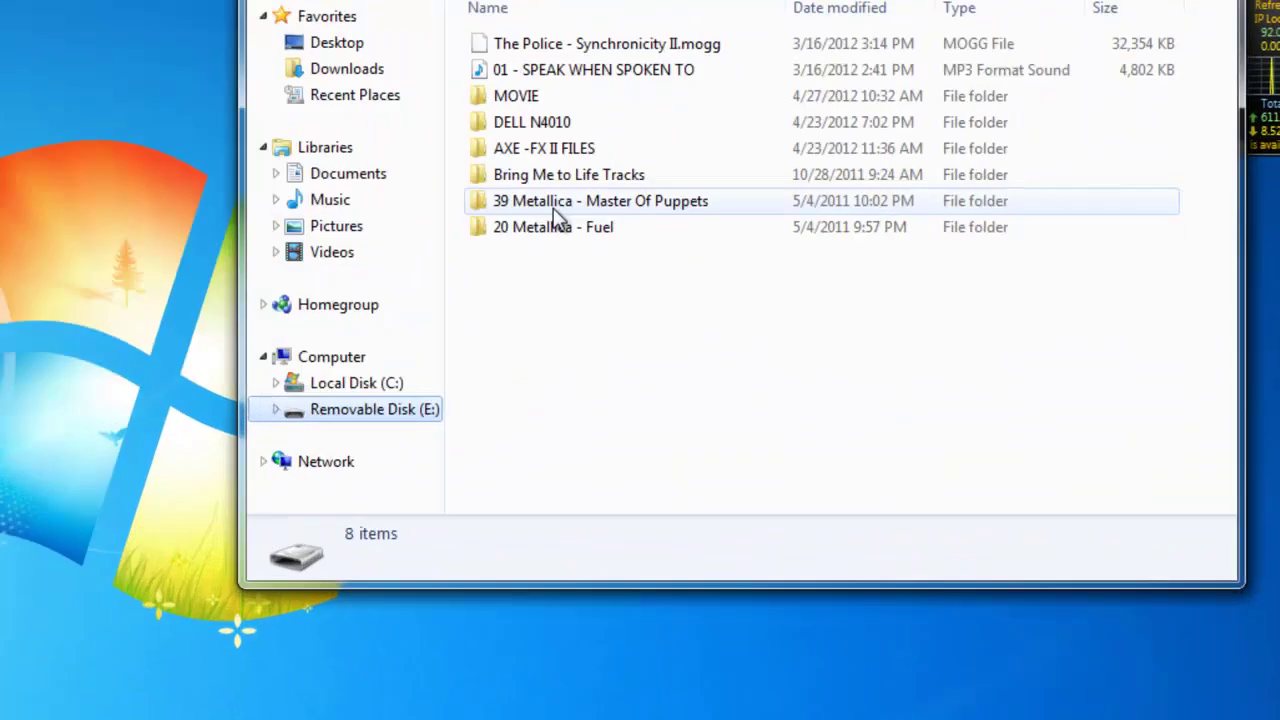
mouse_move(851, 269)
double_click(167, 129)
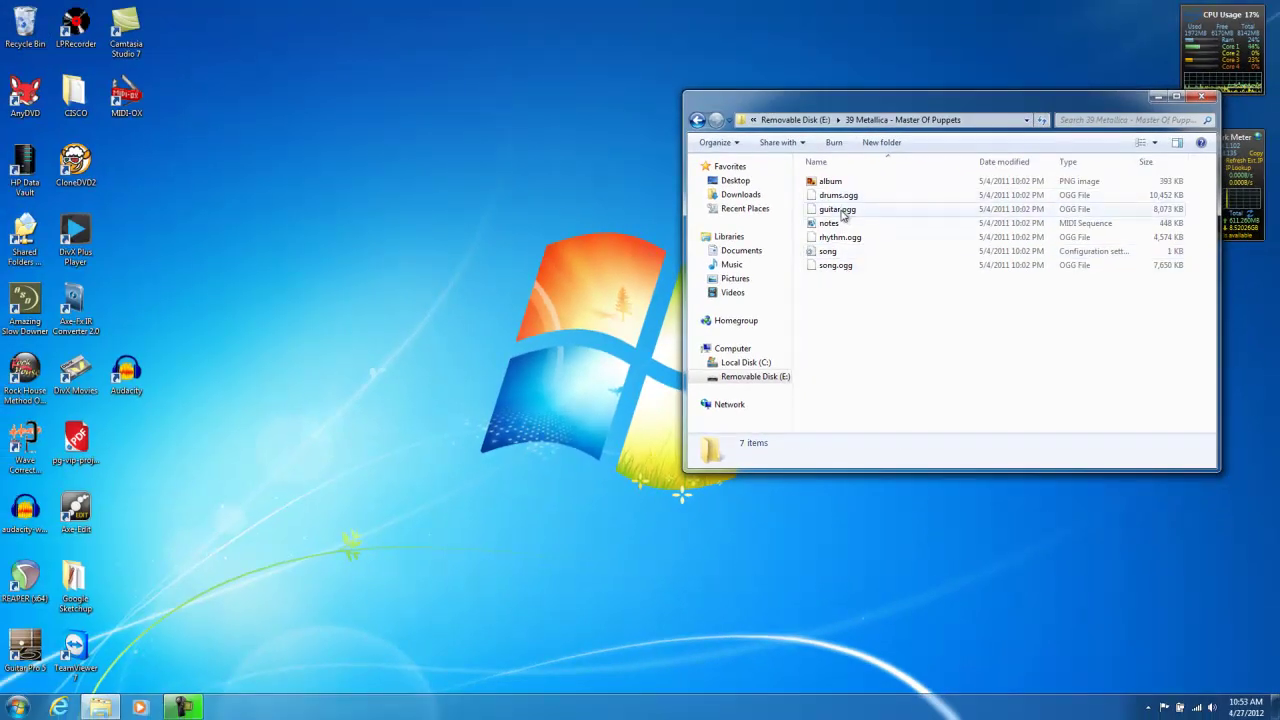
left_click_drag(840, 209, 124, 380)
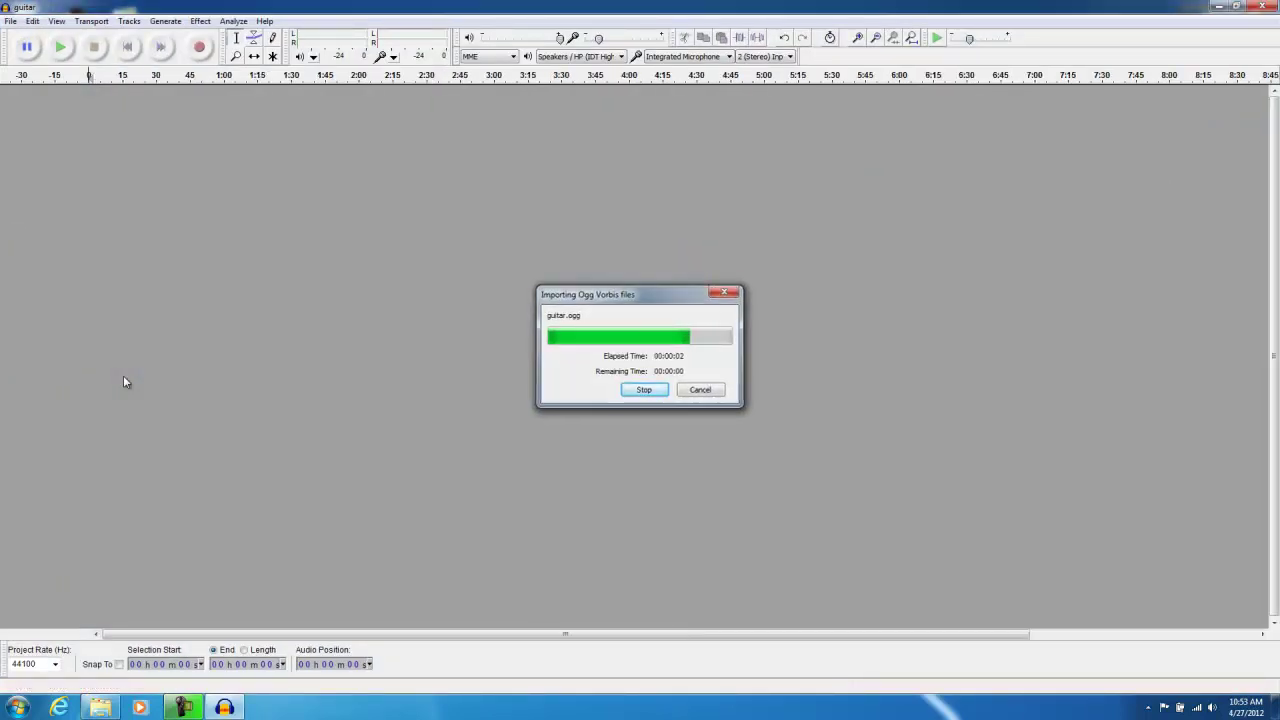
- Look through the Edit menu, then play the guitar.ogg stem from the start and stop it
left_click(33, 21)
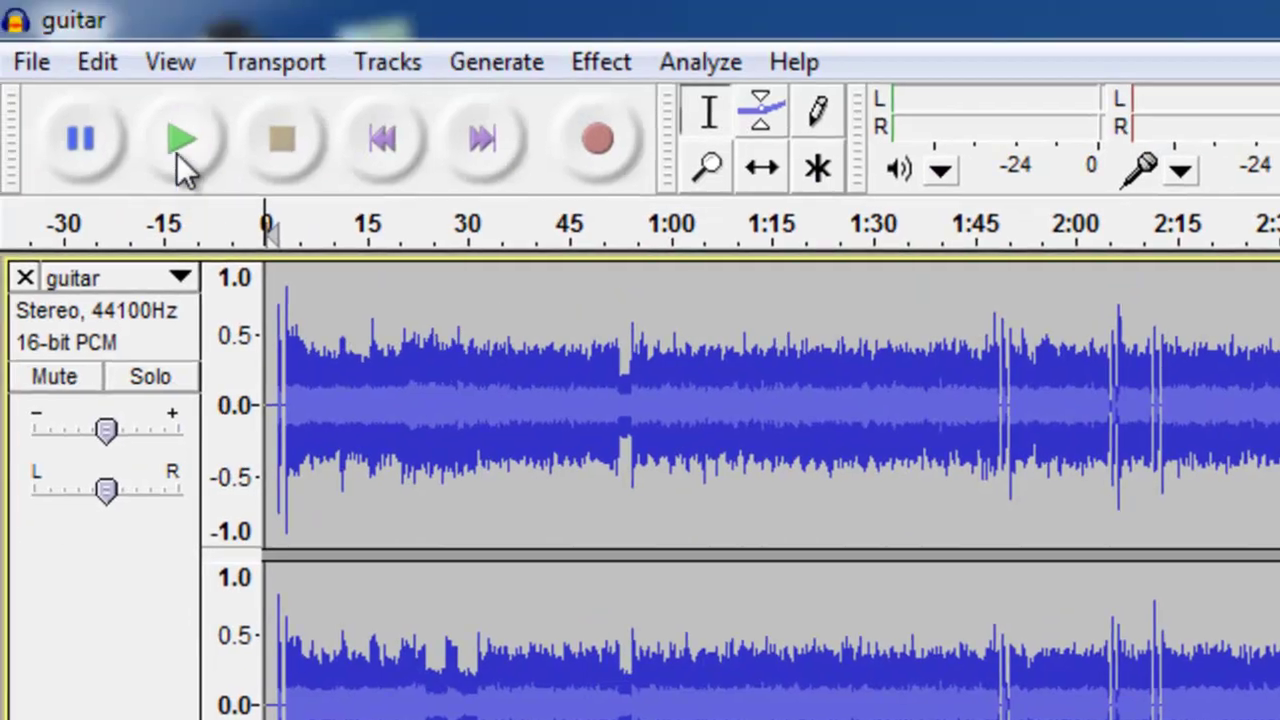
left_click(181, 145)
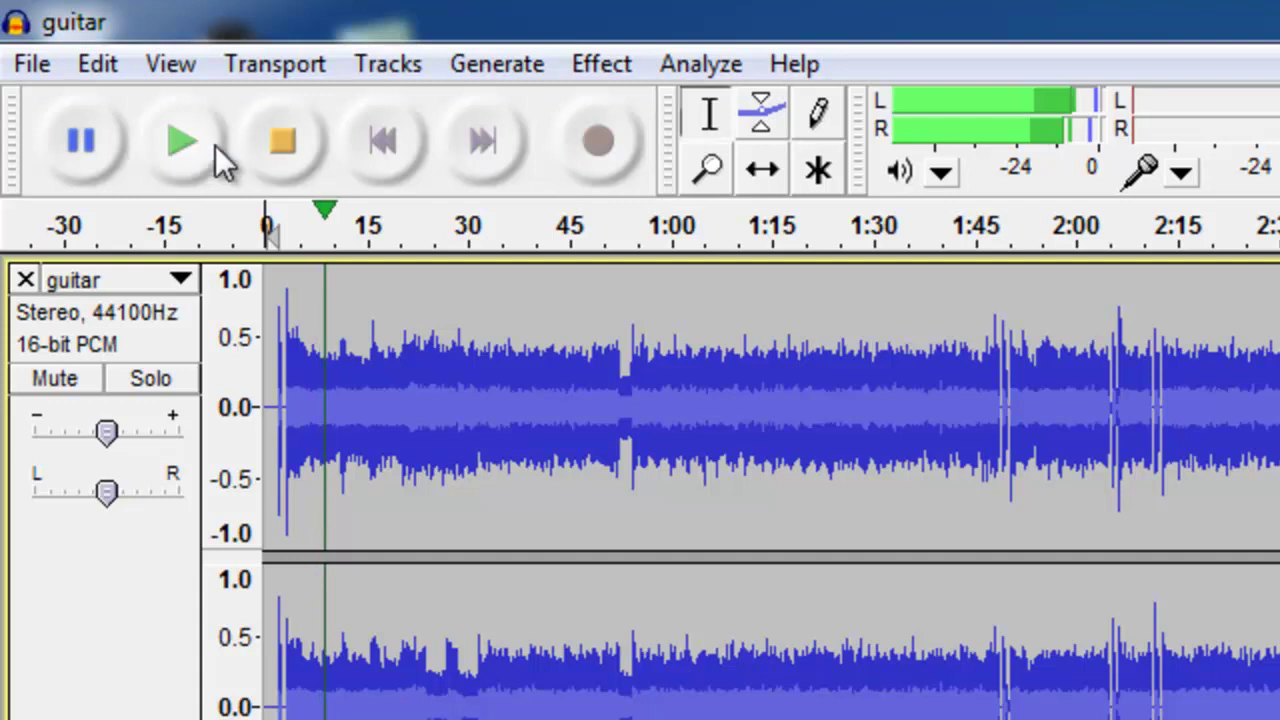
left_click(285, 146)
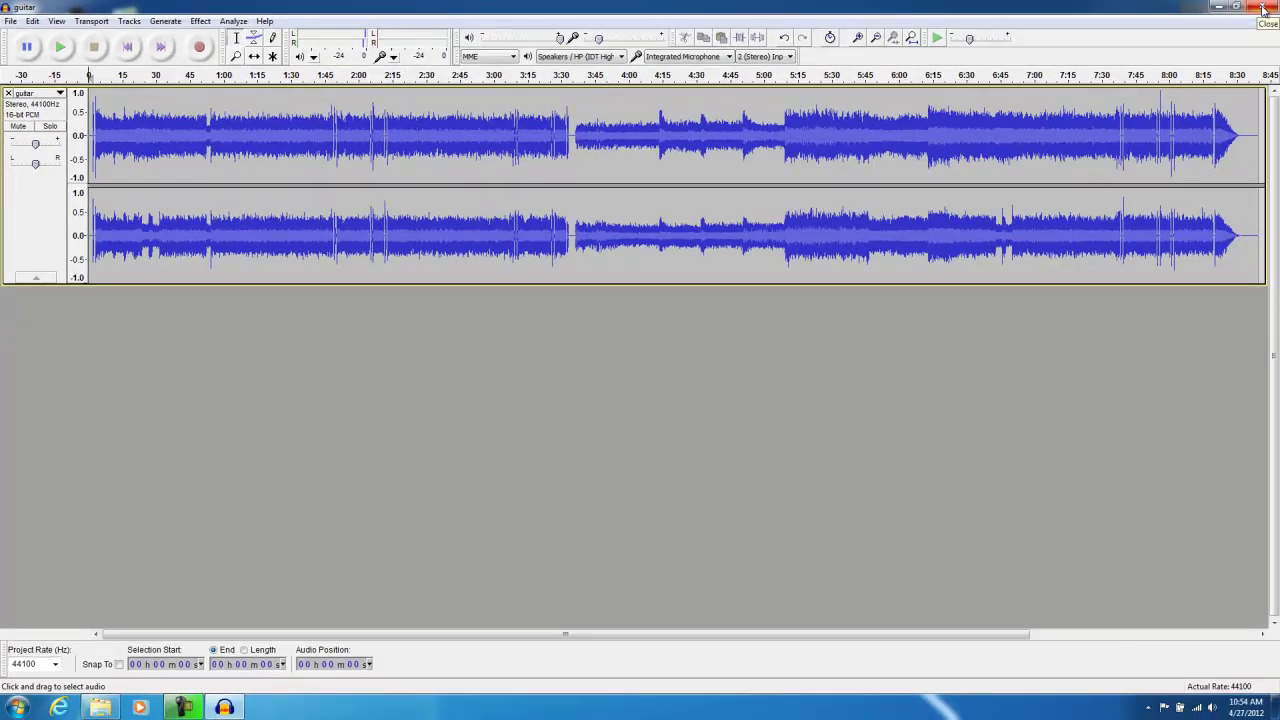
- Close the guitar project without saving and send The Police - Synchronicity II.mogg to Audacity
left_click(1262, 7)
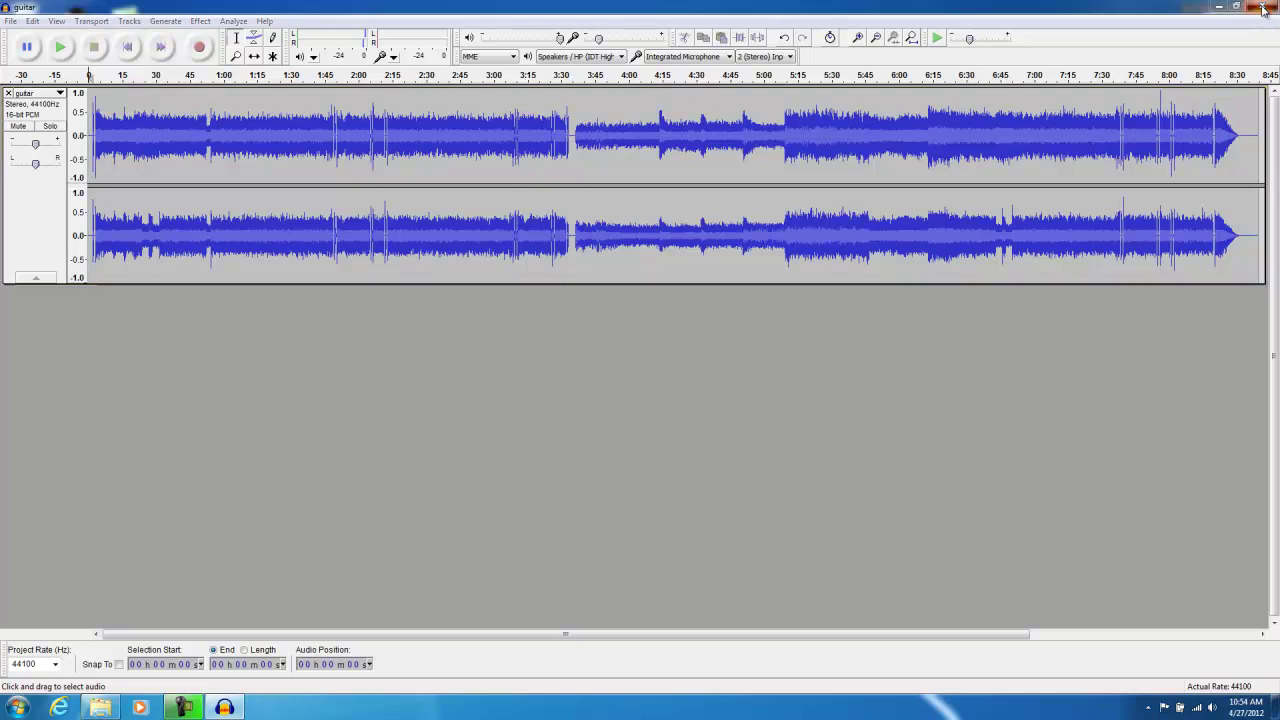
left_click(652, 398)
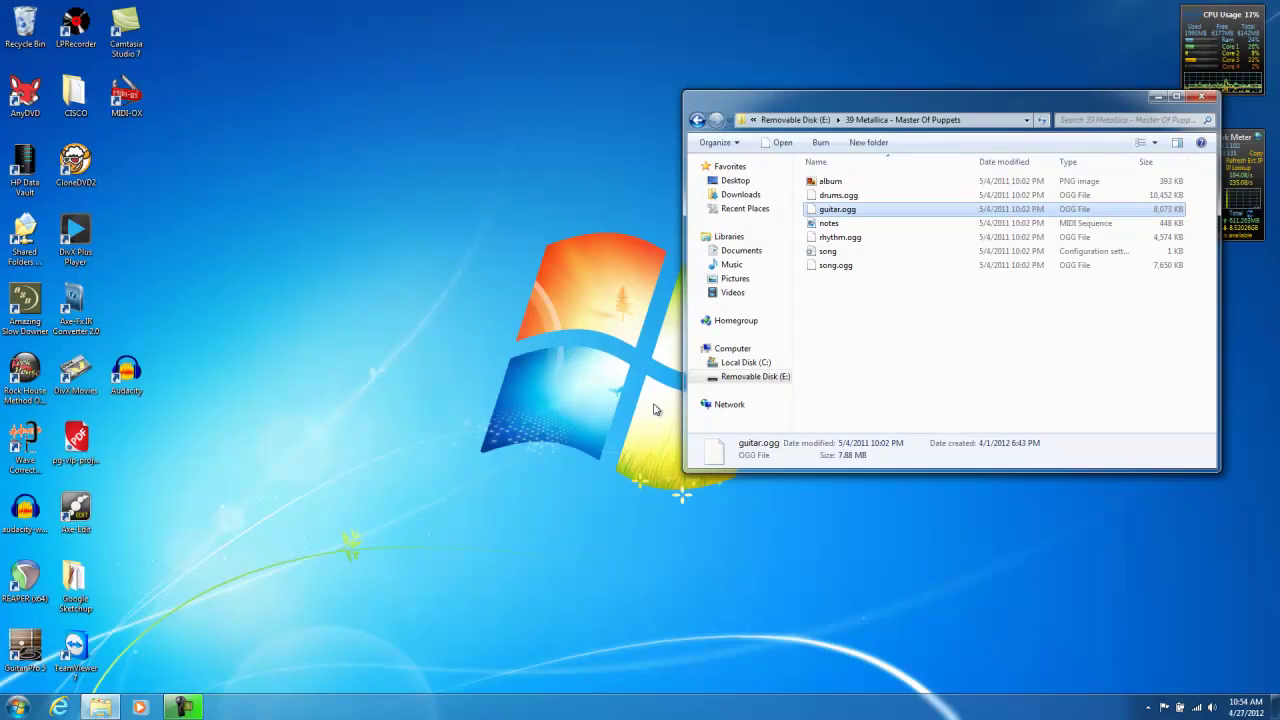
left_click(697, 120)
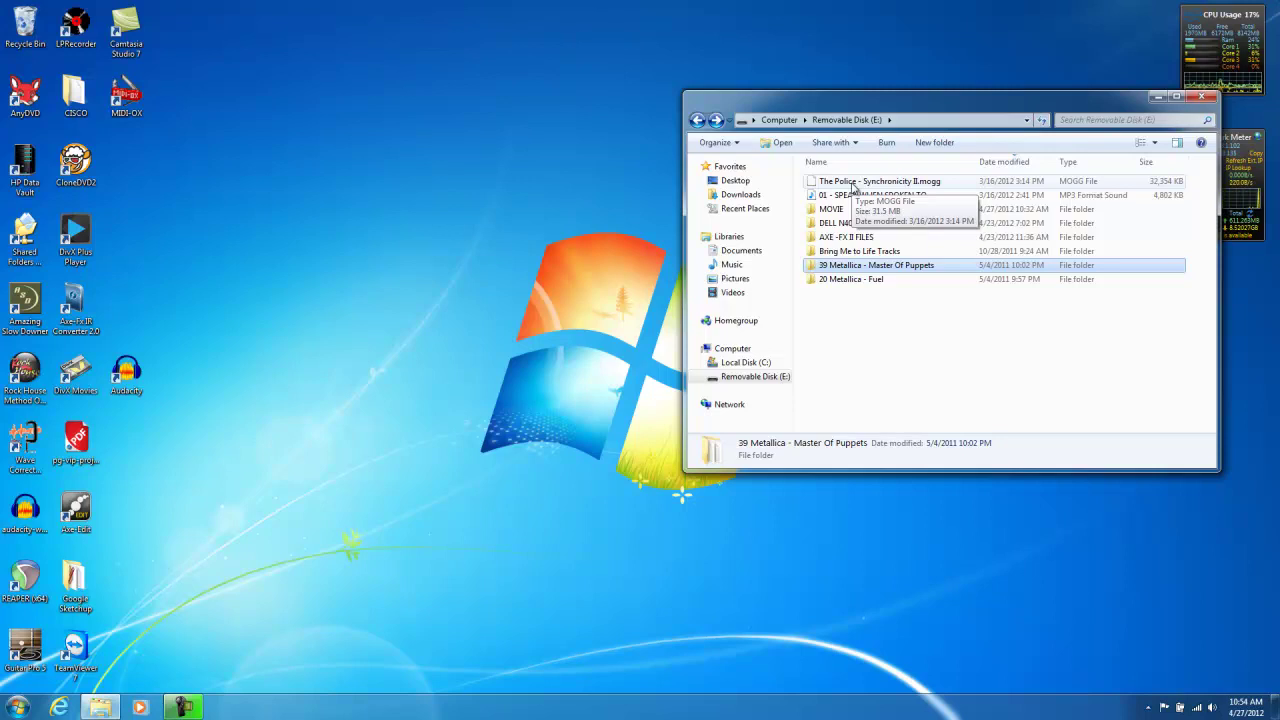
left_click_drag(853, 185, 123, 381)
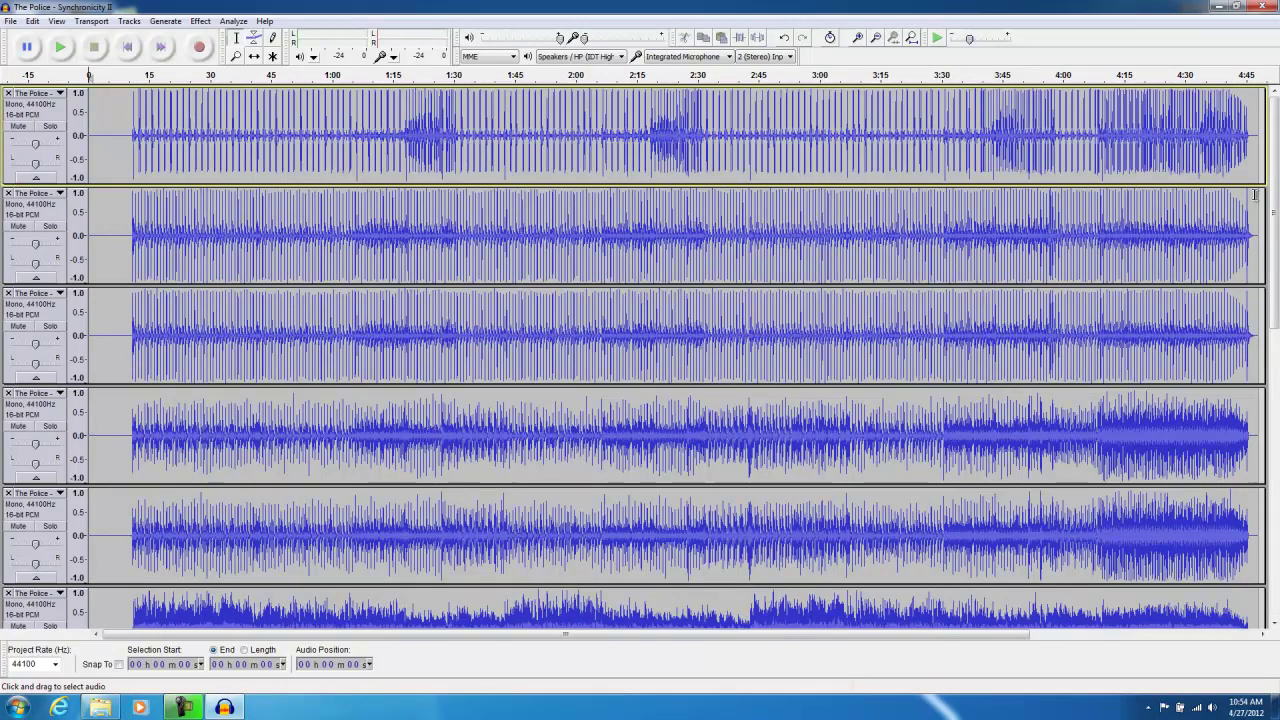
- Scroll down the Synchronicity II mono stems and pick the second visible stem at 16 seconds
left_click_drag(1276, 196, 1277, 393)
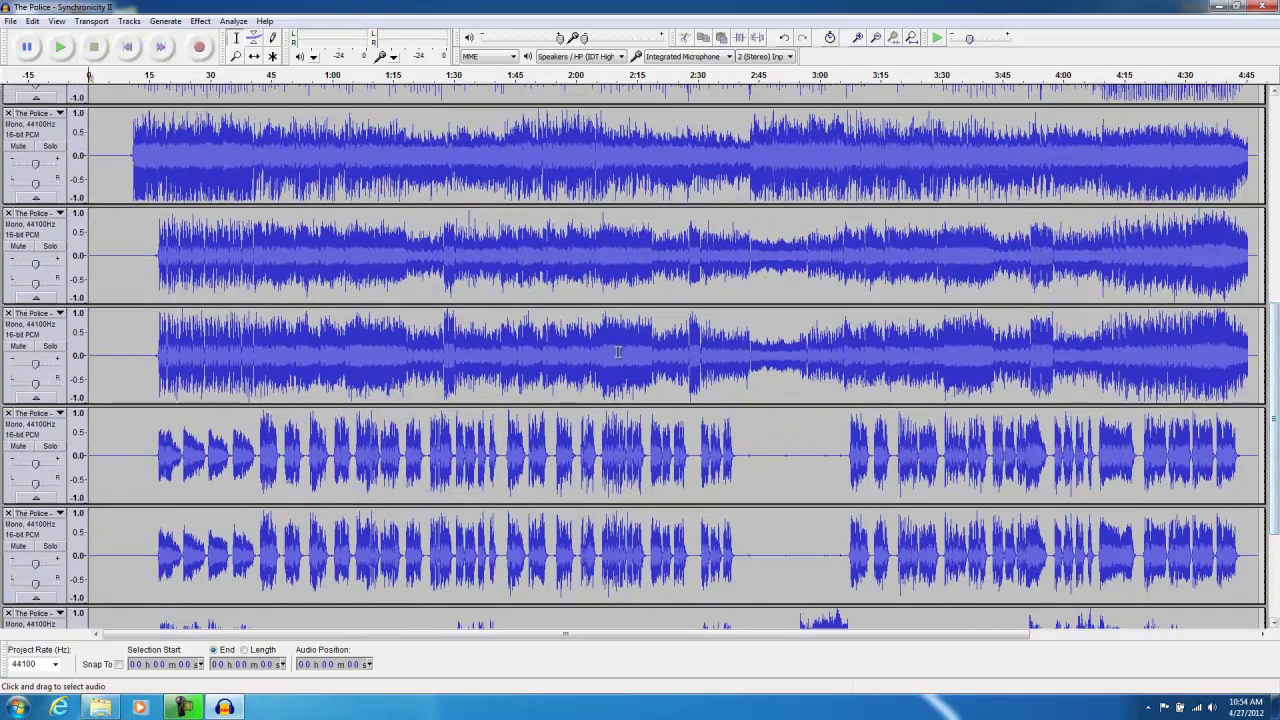
left_click(155, 257)
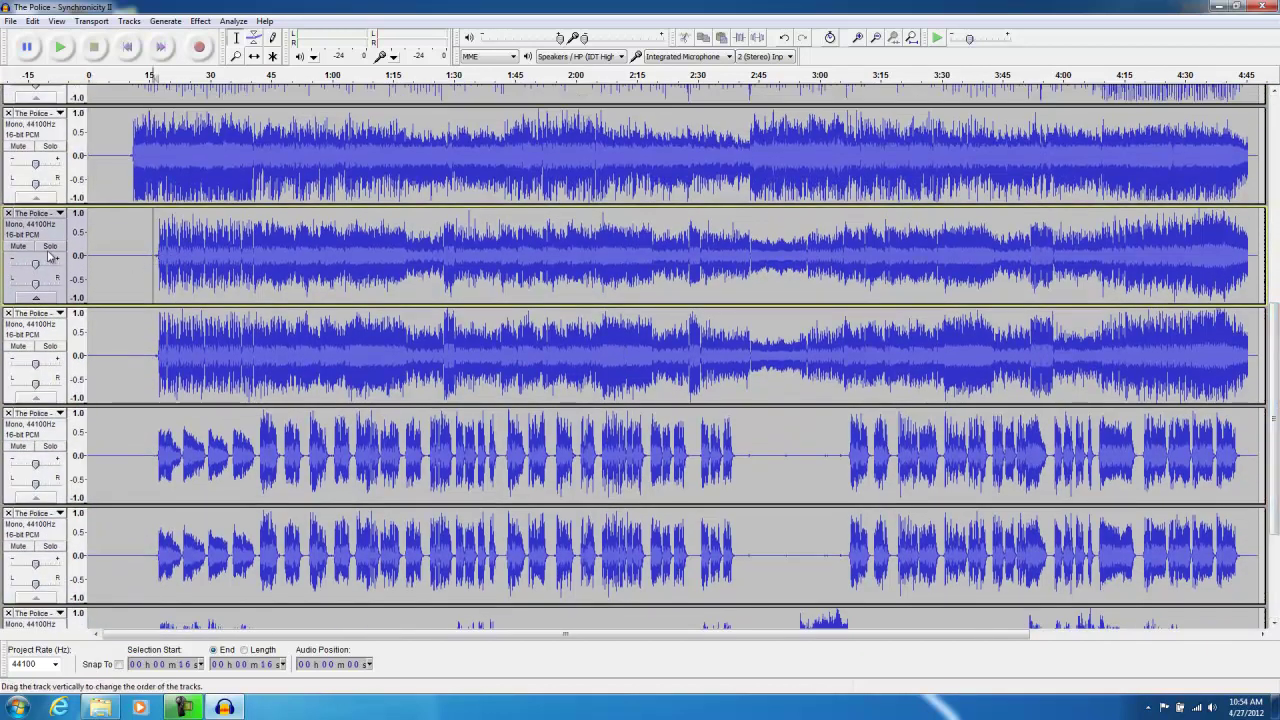
- Solo the second and third visible stems, play them from 17 seconds, then check the File menu
left_click(50, 246)
left_click(50, 346)
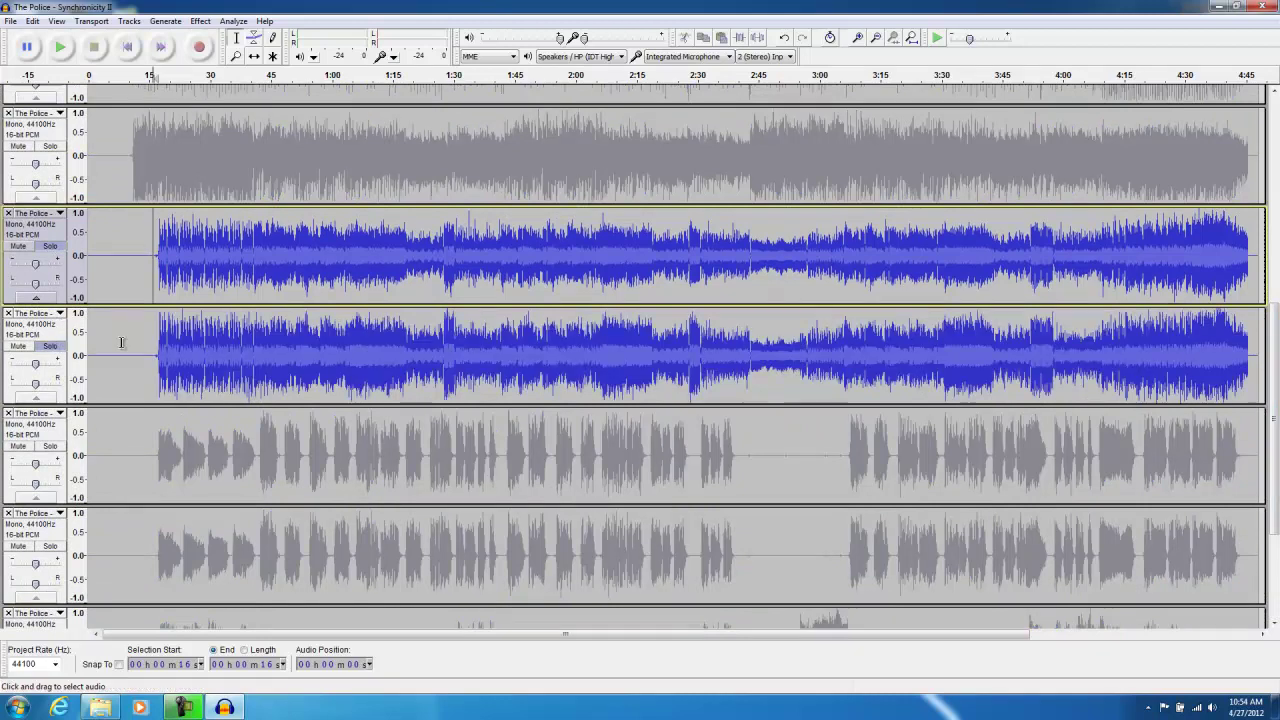
left_click(157, 352)
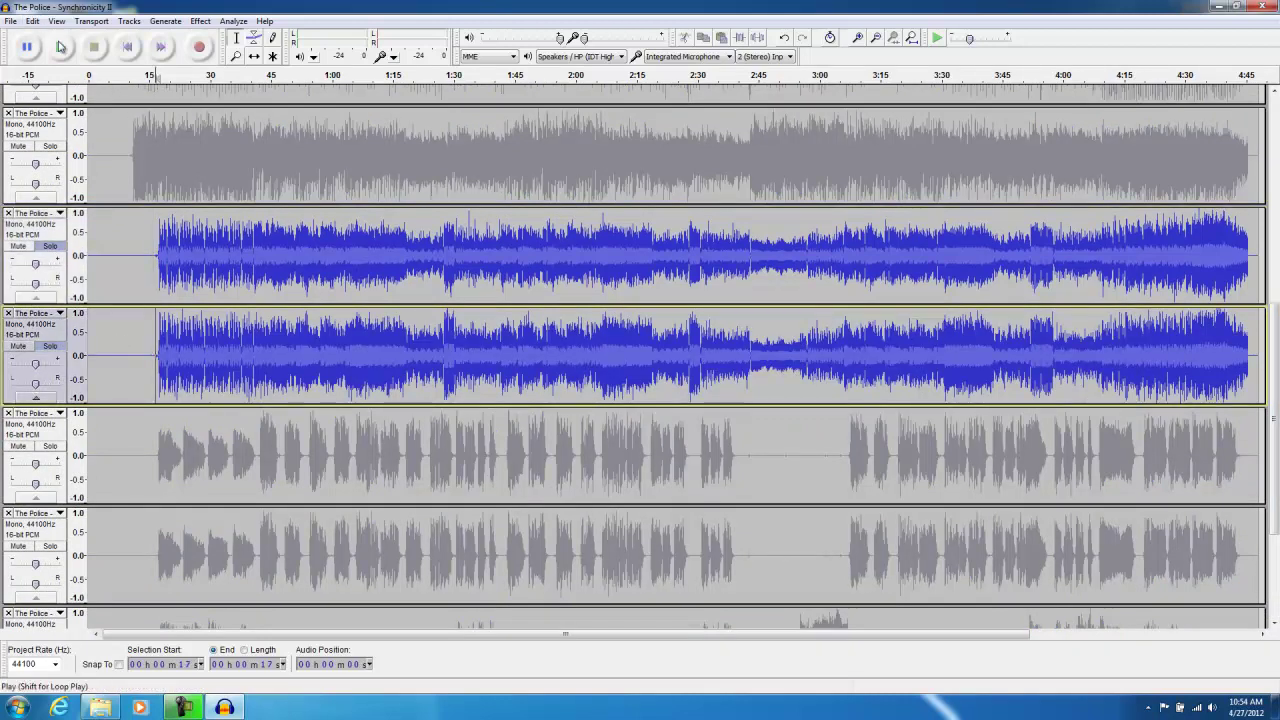
left_click(62, 48)
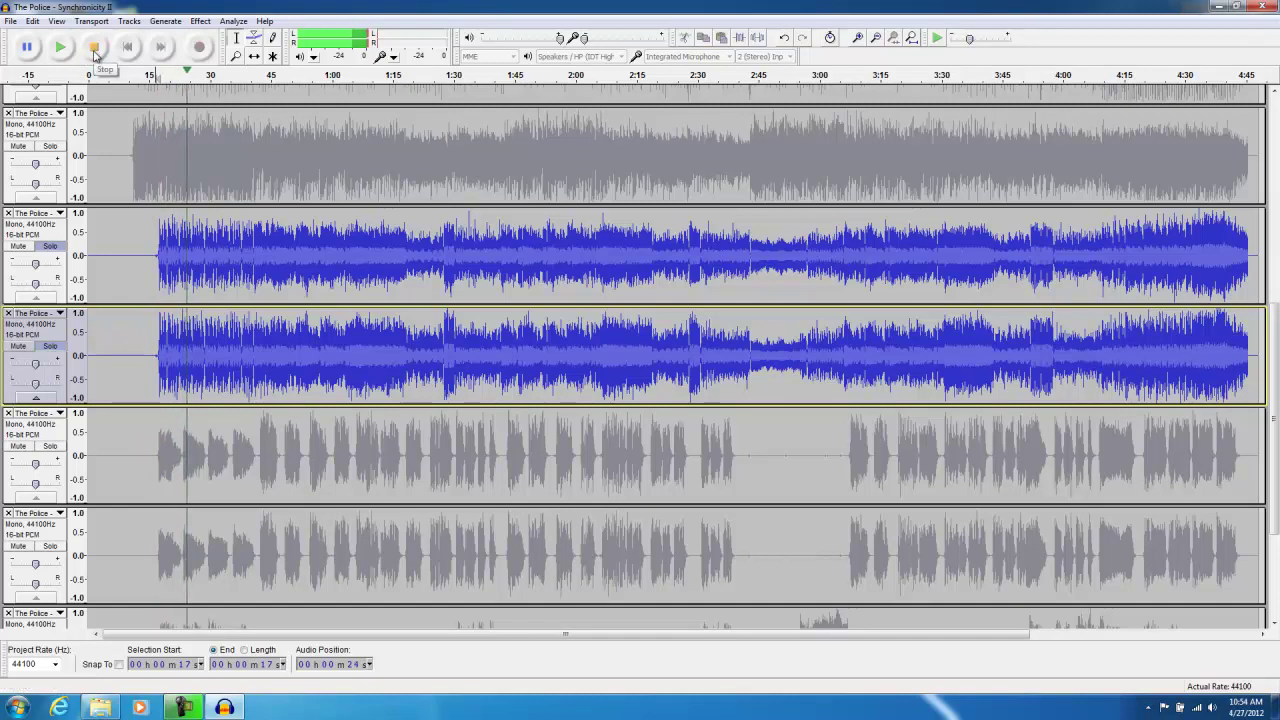
left_click(95, 55)
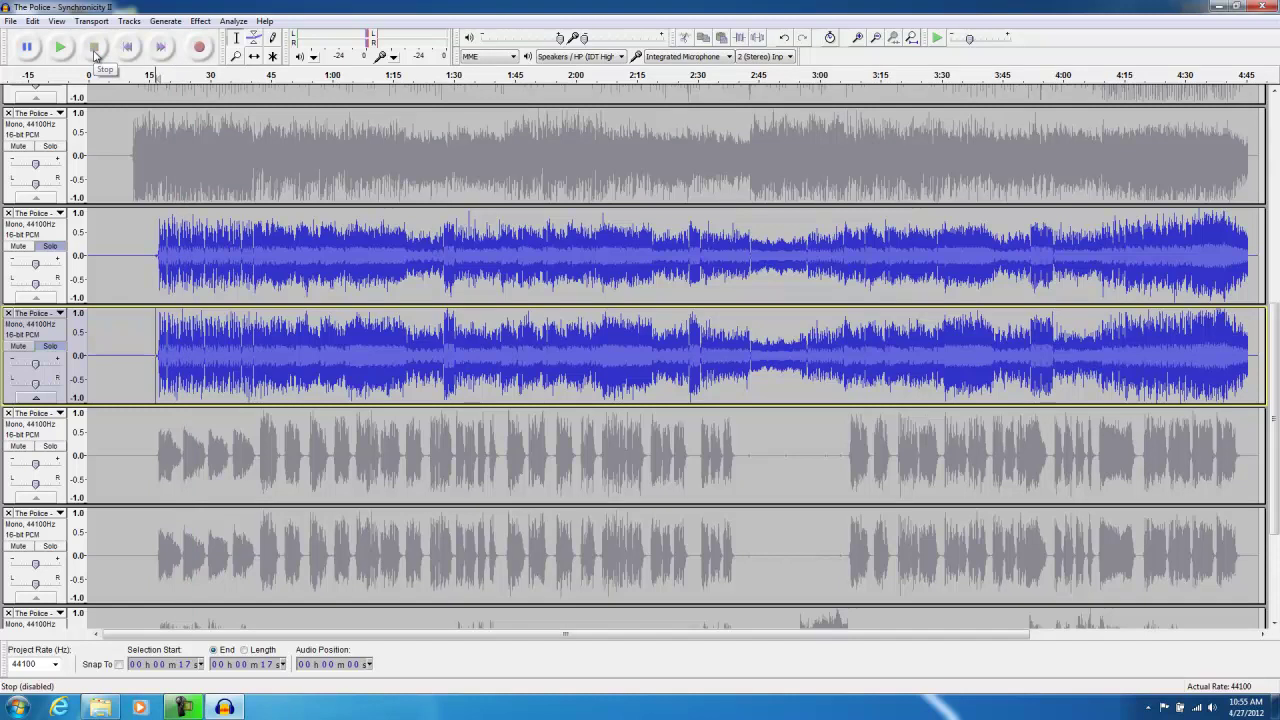
left_click(10, 21)
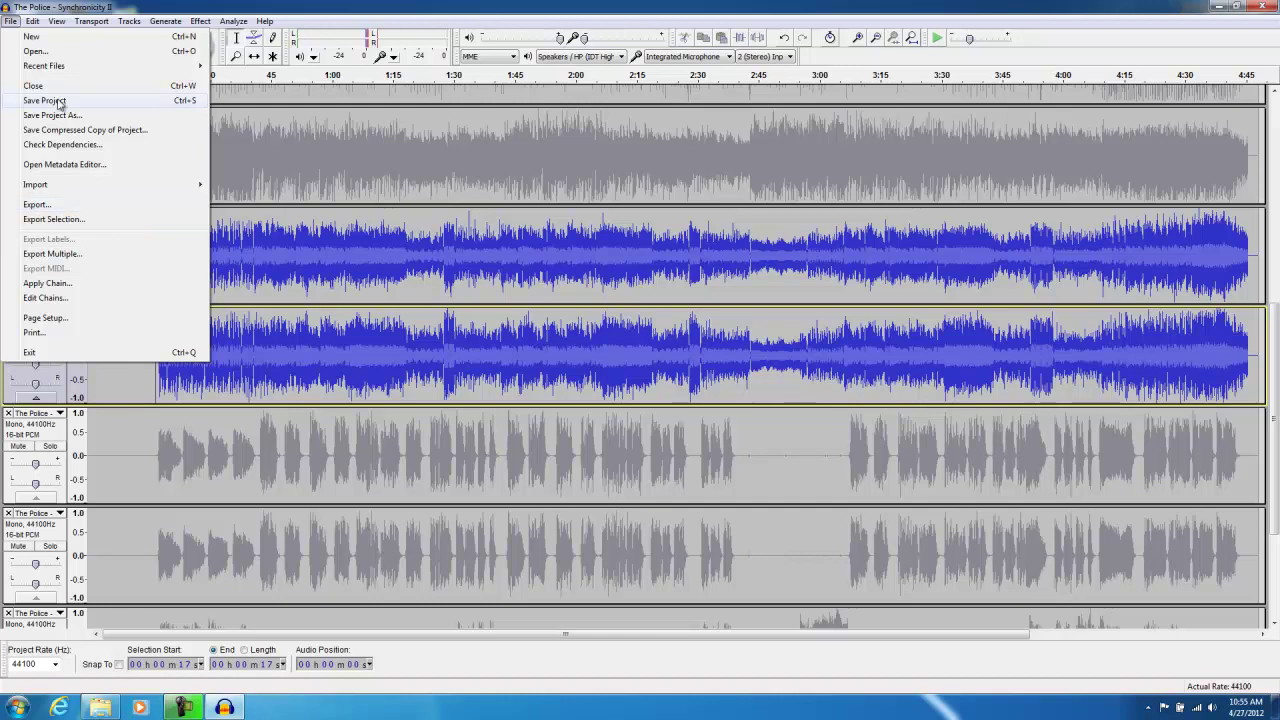
left_click(148, 6)
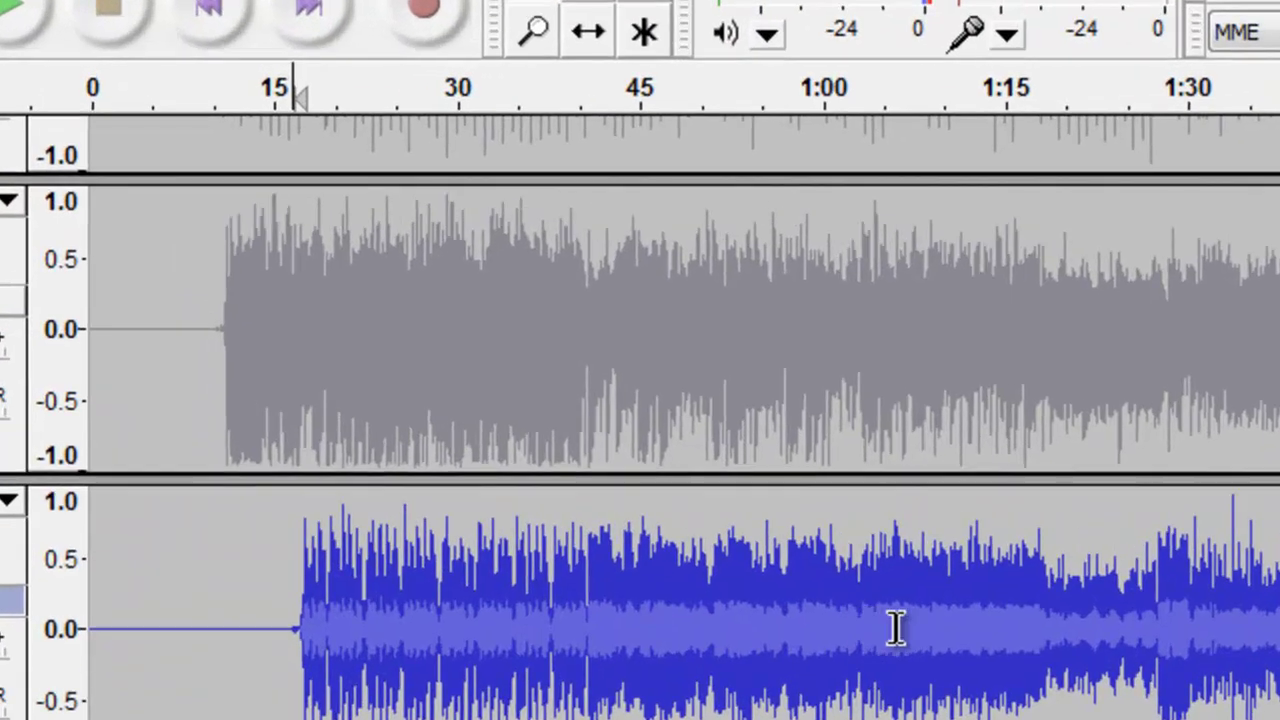
- Play the two soloed stems from about 1:06 into the song, then stop
left_click(357, 254)
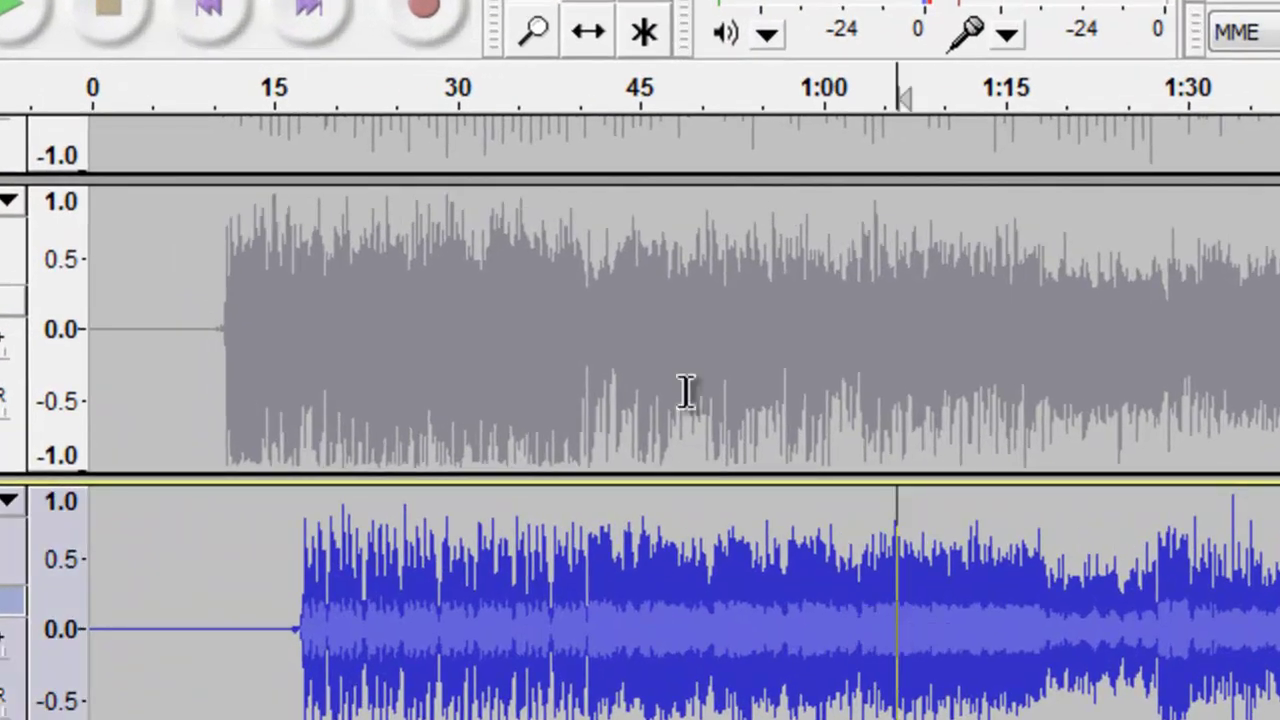
left_click(8, 12)
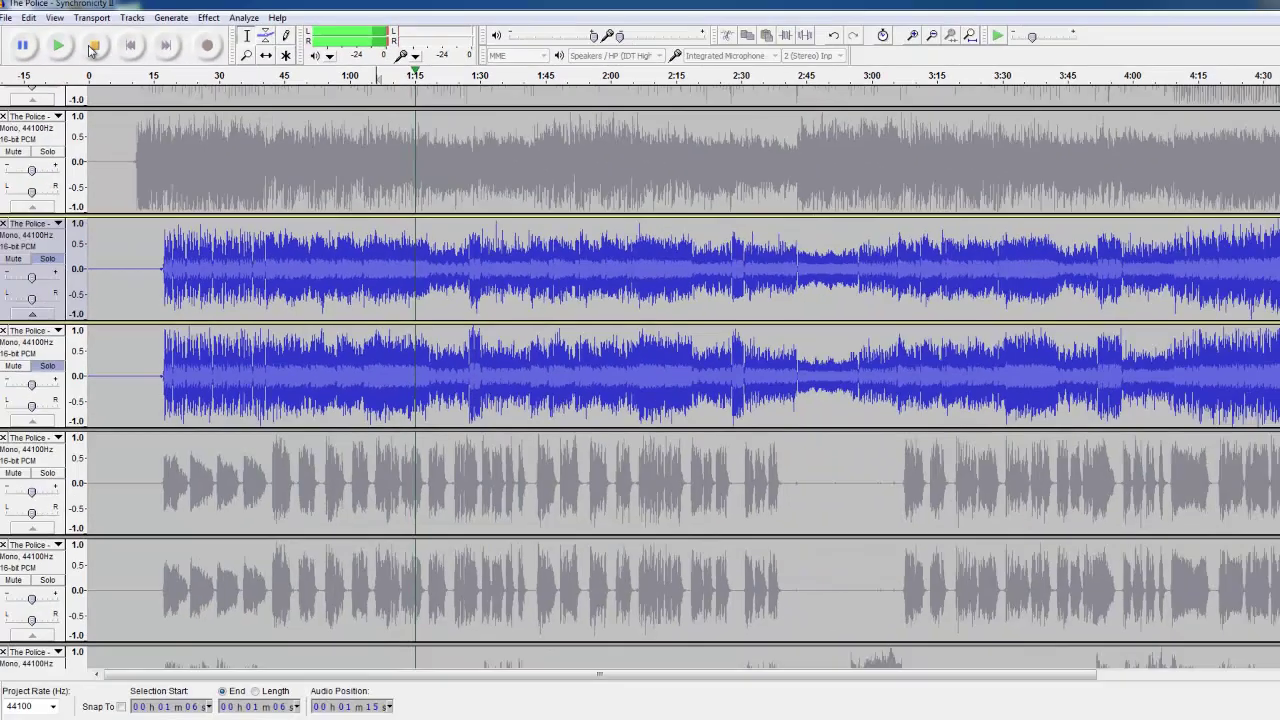
left_click(99, 20)
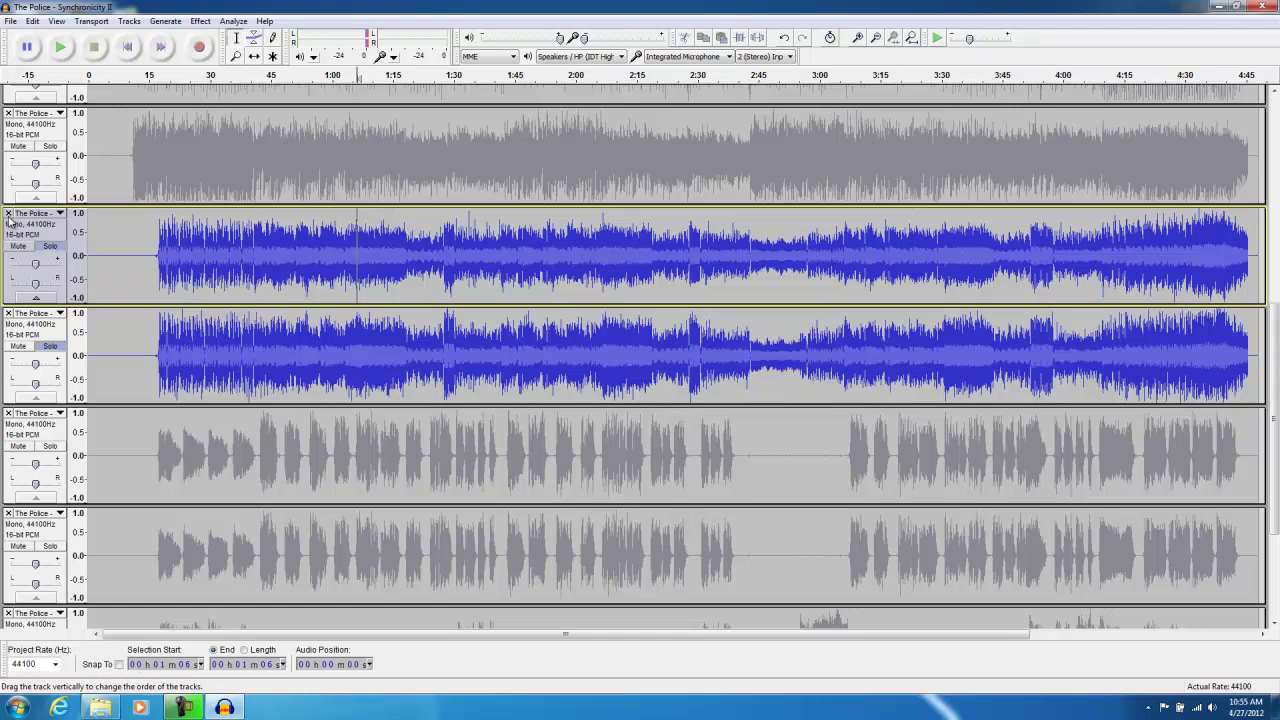
- Move the second soloed stem further down and remove the selected stem track
left_click_drag(12, 222, 5, 300)
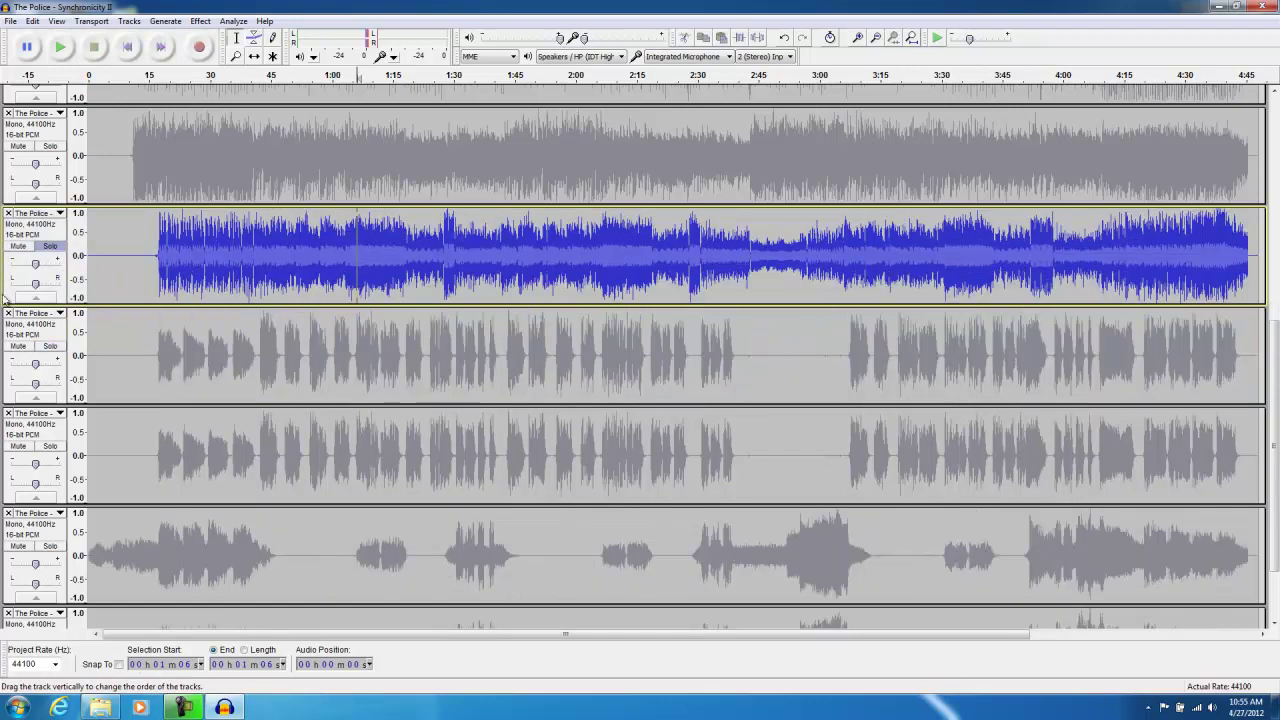
left_click(8, 214)
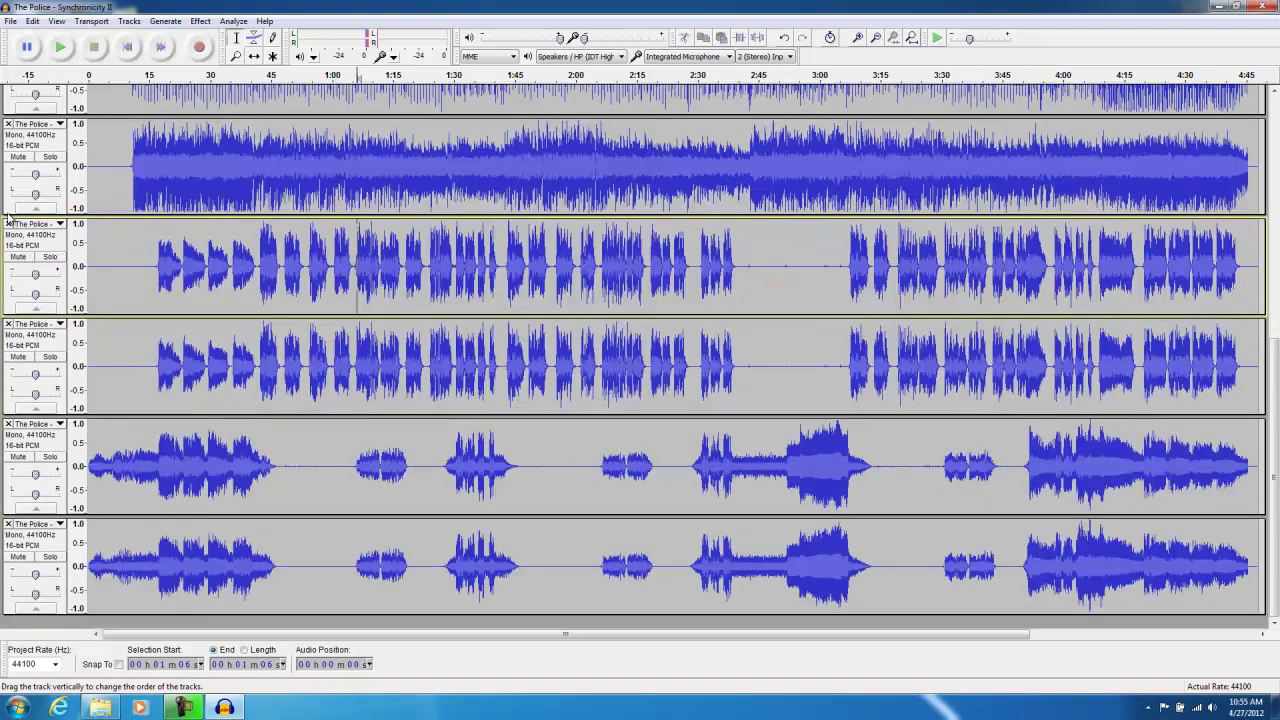
left_click(10, 21)
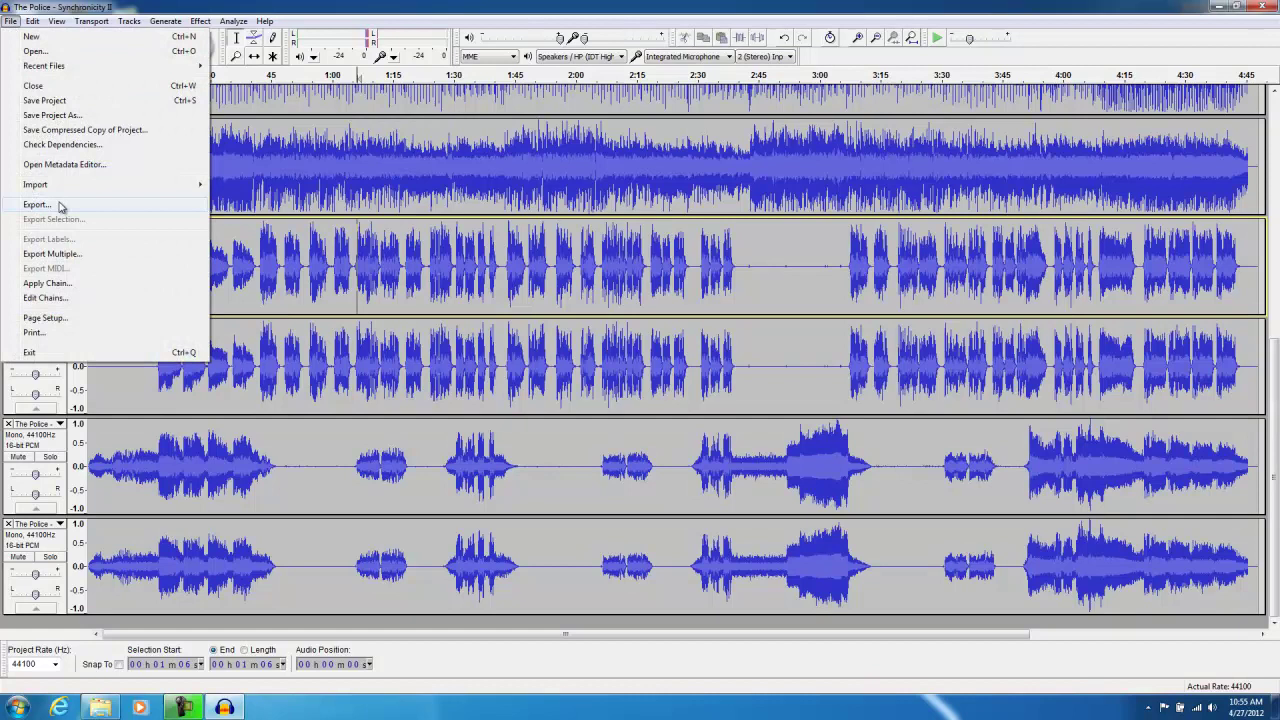
left_click(131, 6)
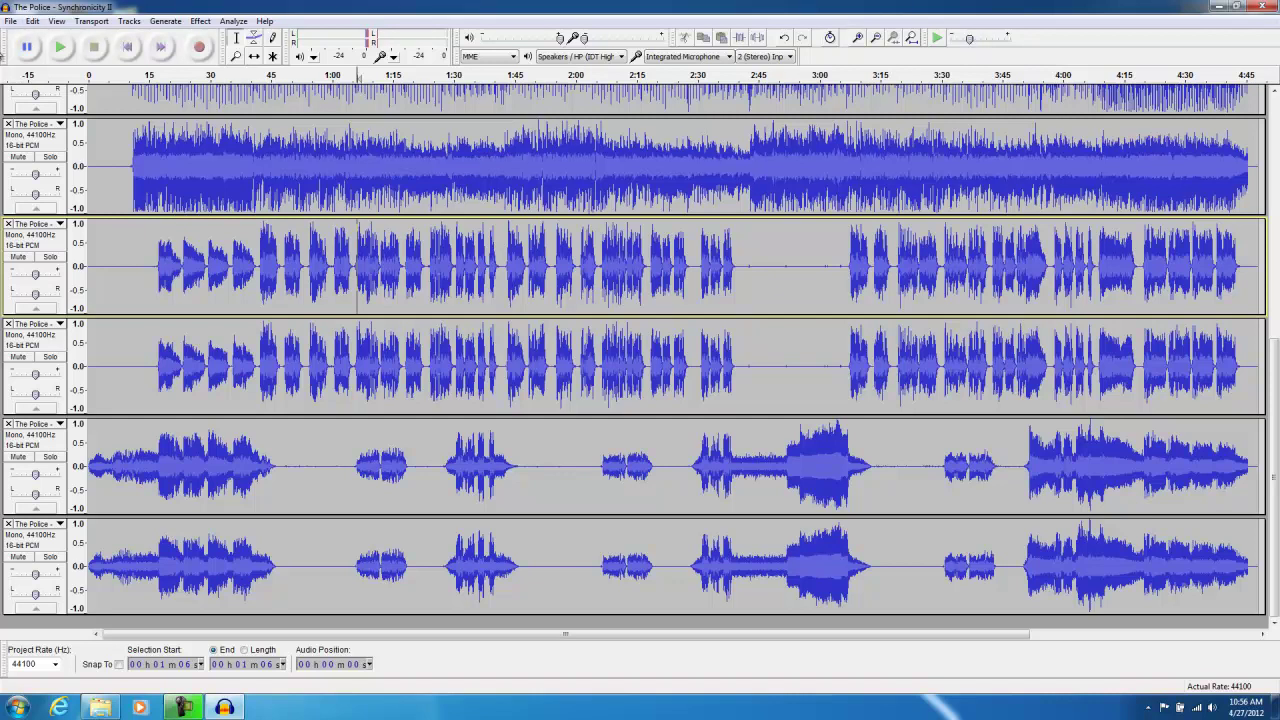
- Exit Audacity with File > Exit, discarding the Synchronicity II changes
left_click(10, 21)
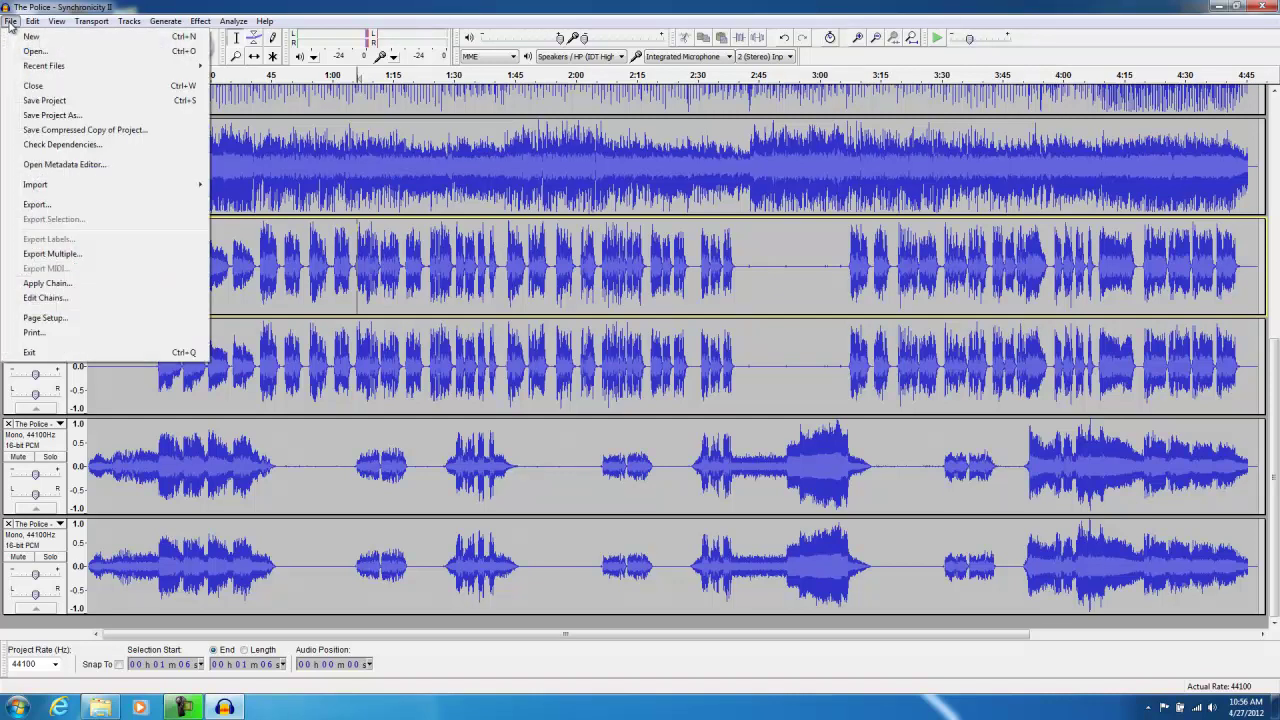
left_click(31, 354)
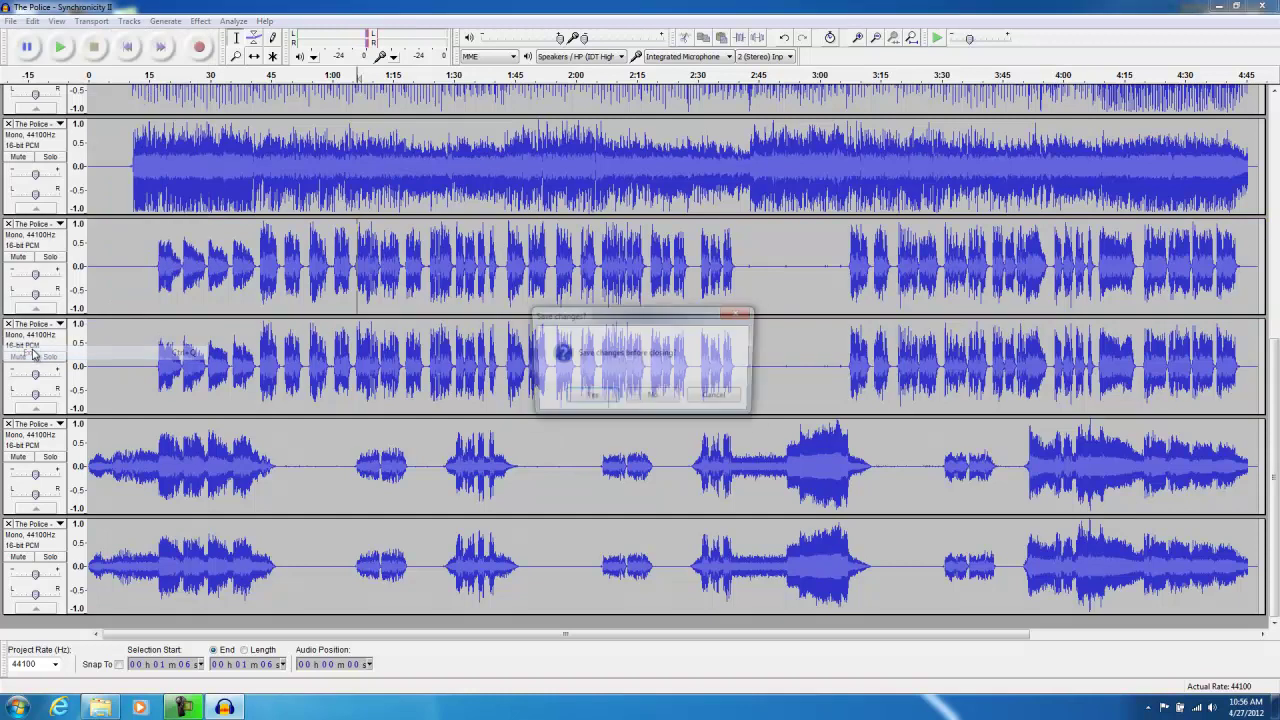
left_click(652, 399)
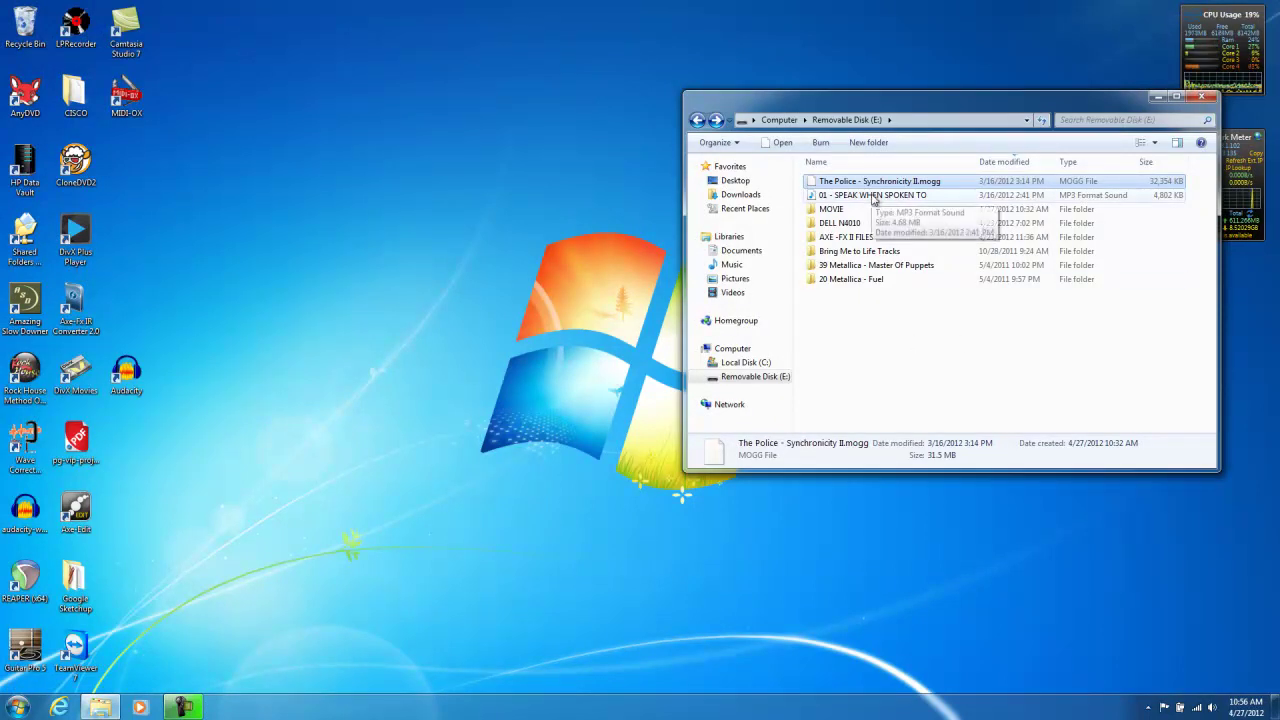
- Send 01 - SPEAK WHEN SPOKEN TO.mp3 from Removable Disk (E:) to Audacity
left_click_drag(873, 198, 130, 380)
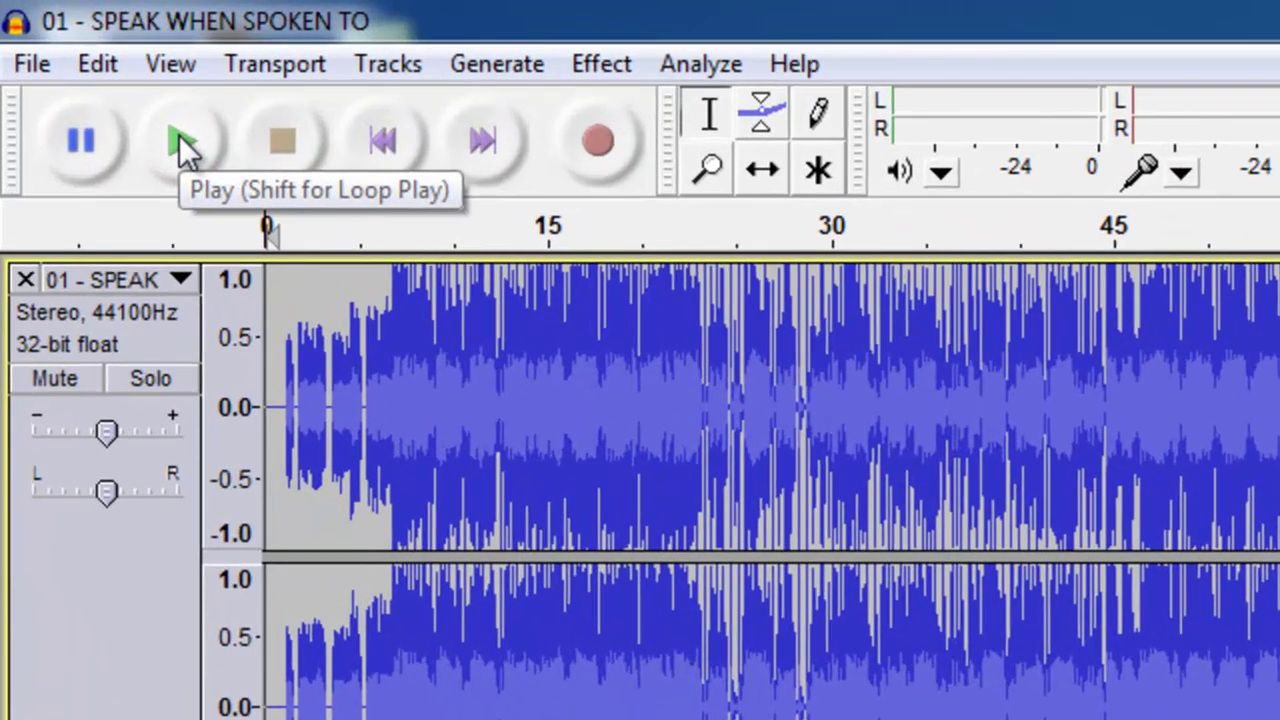
- Play the song briefly, then select and replay its first two seconds
left_click(61, 48)
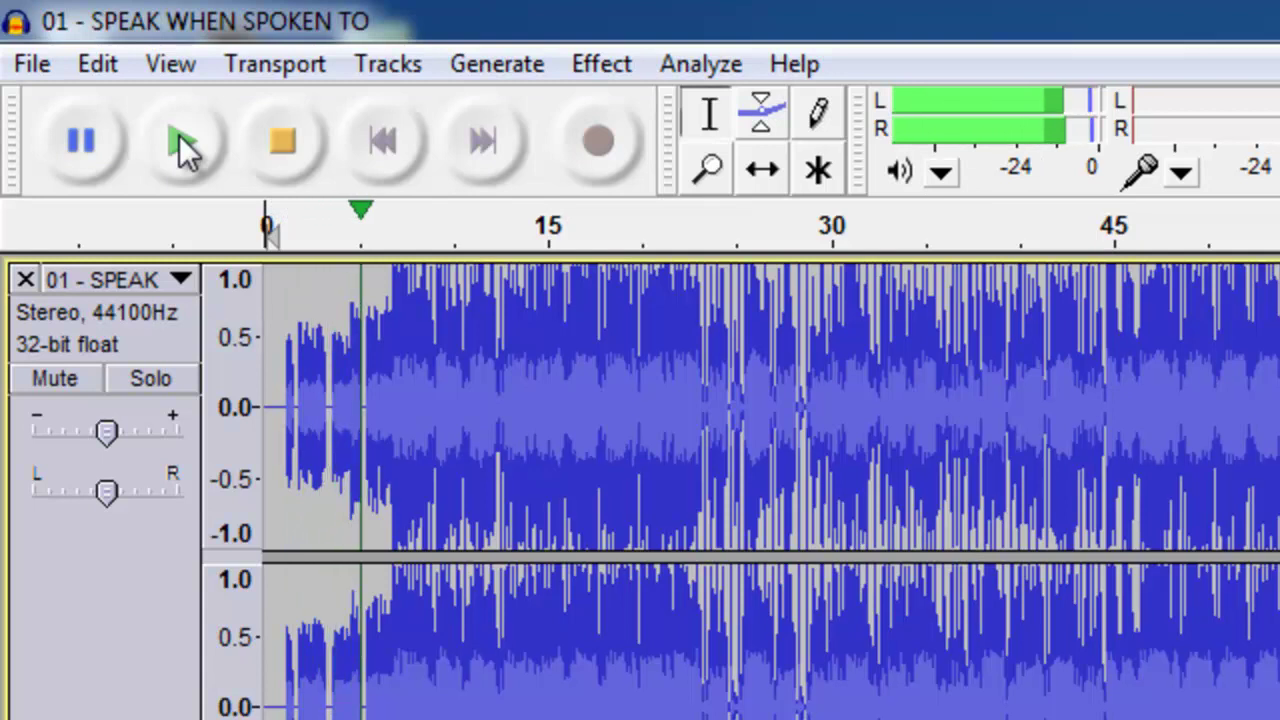
left_click(290, 145)
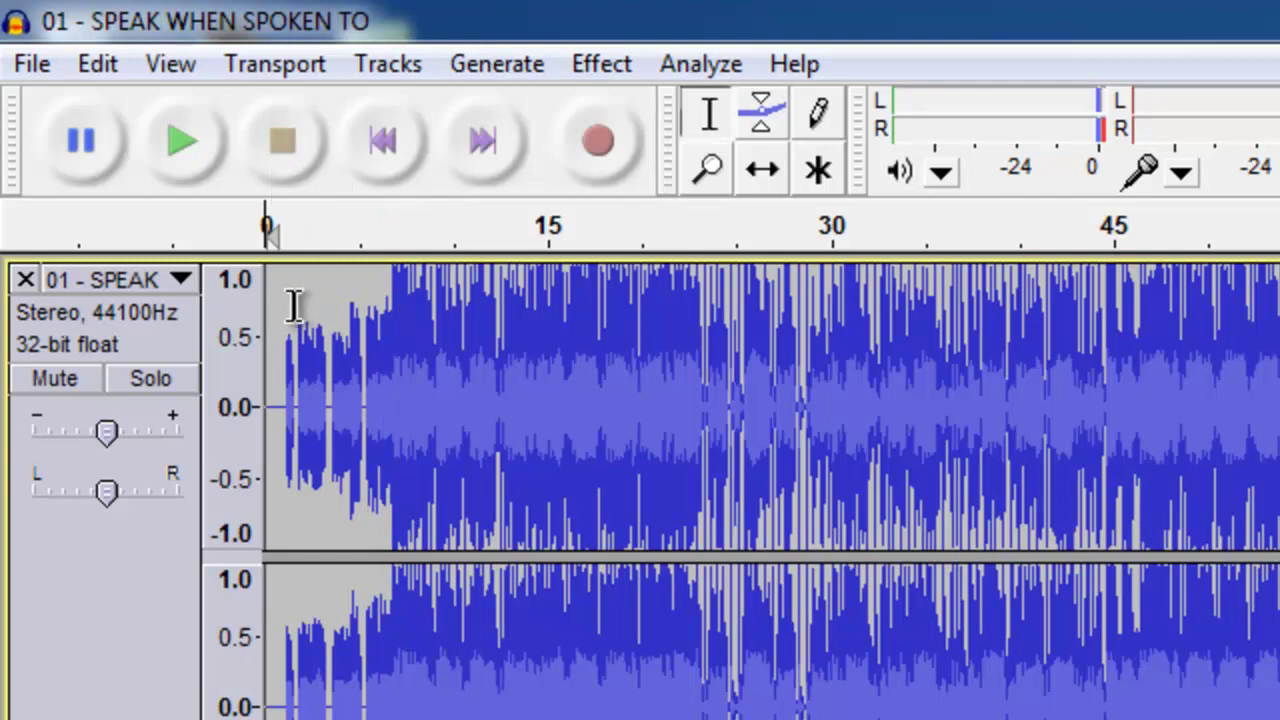
left_click_drag(276, 300, 330, 310)
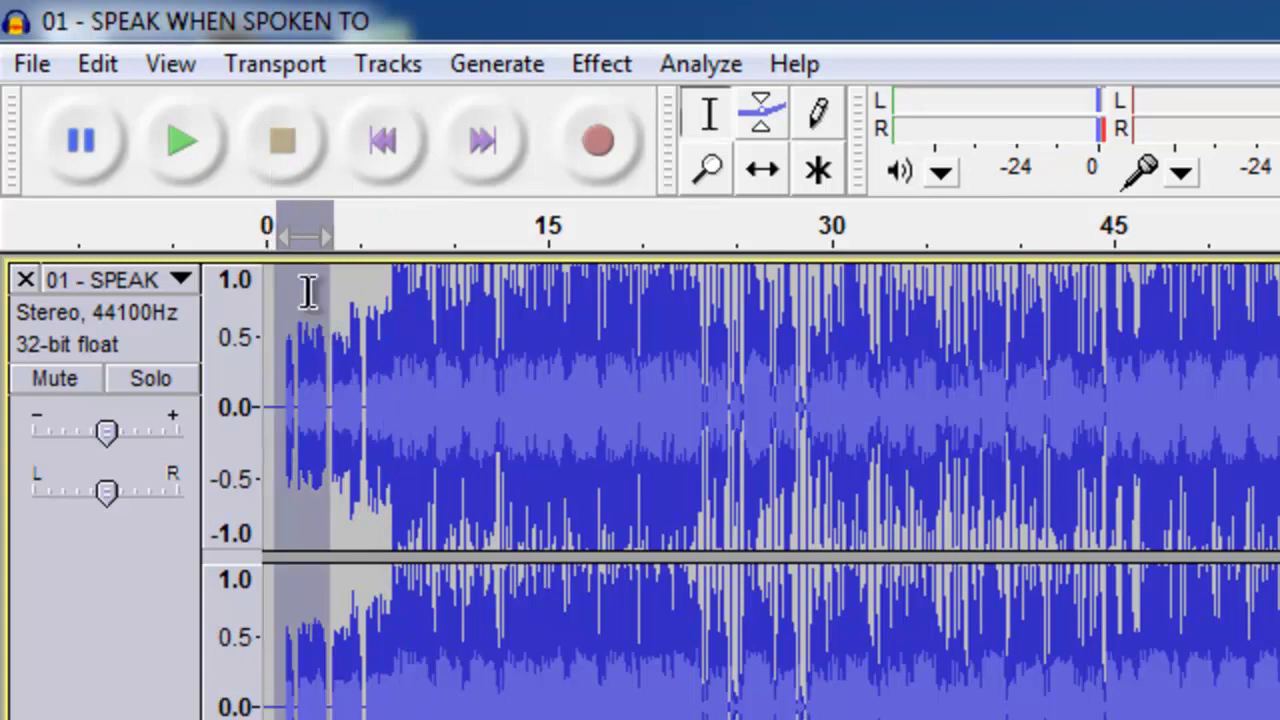
left_click(199, 127)
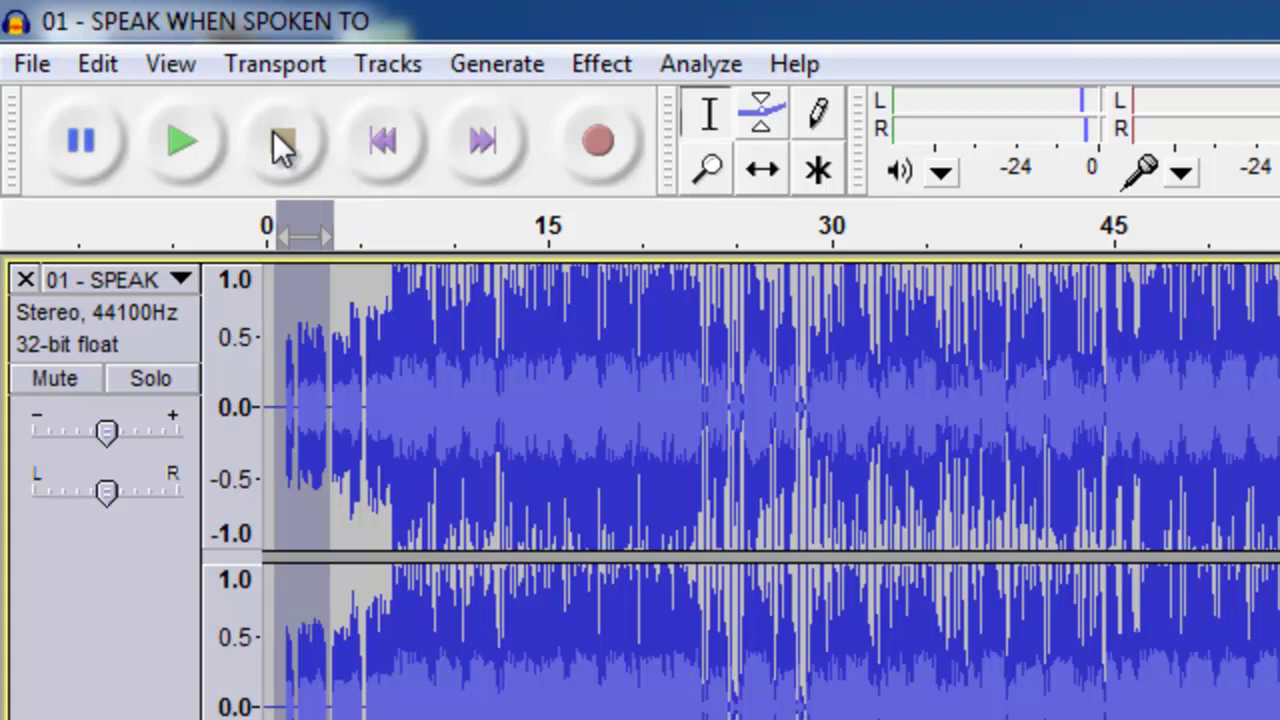
- Close the SPEAK WHEN SPOKEN TO file without saving changes
left_click(28, 66)
left_click(62, 254)
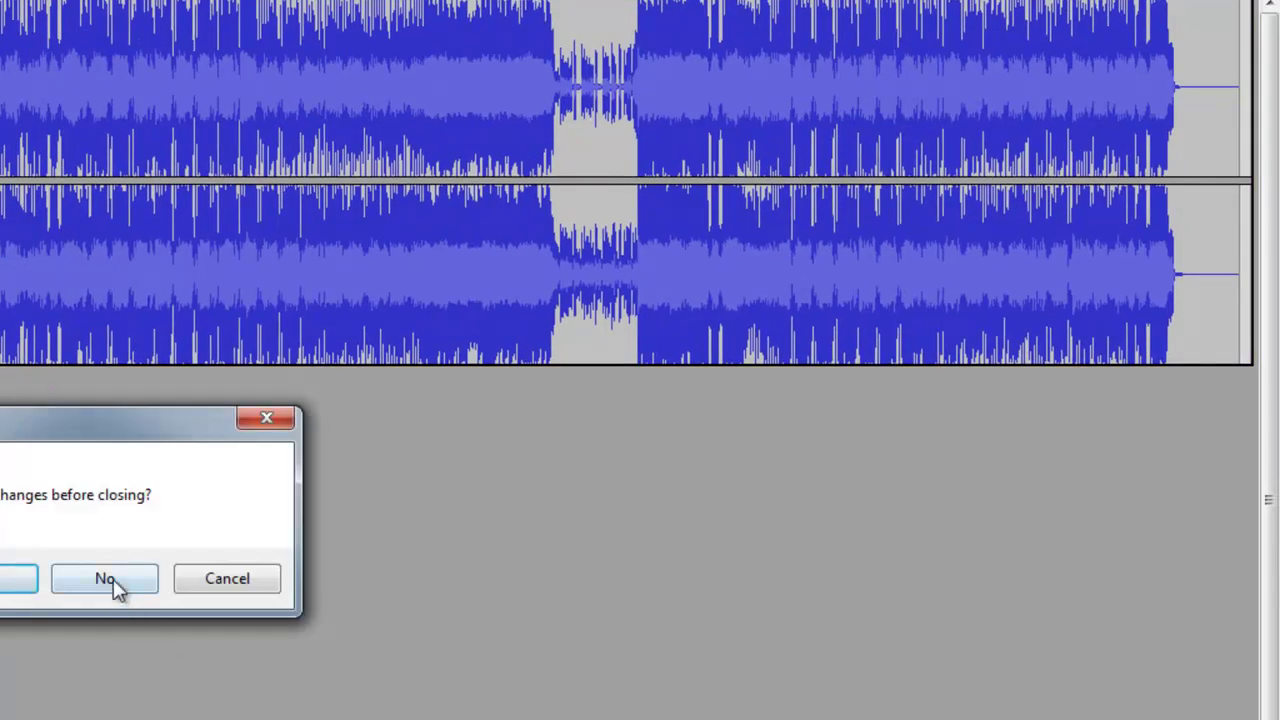
left_click(104, 579)
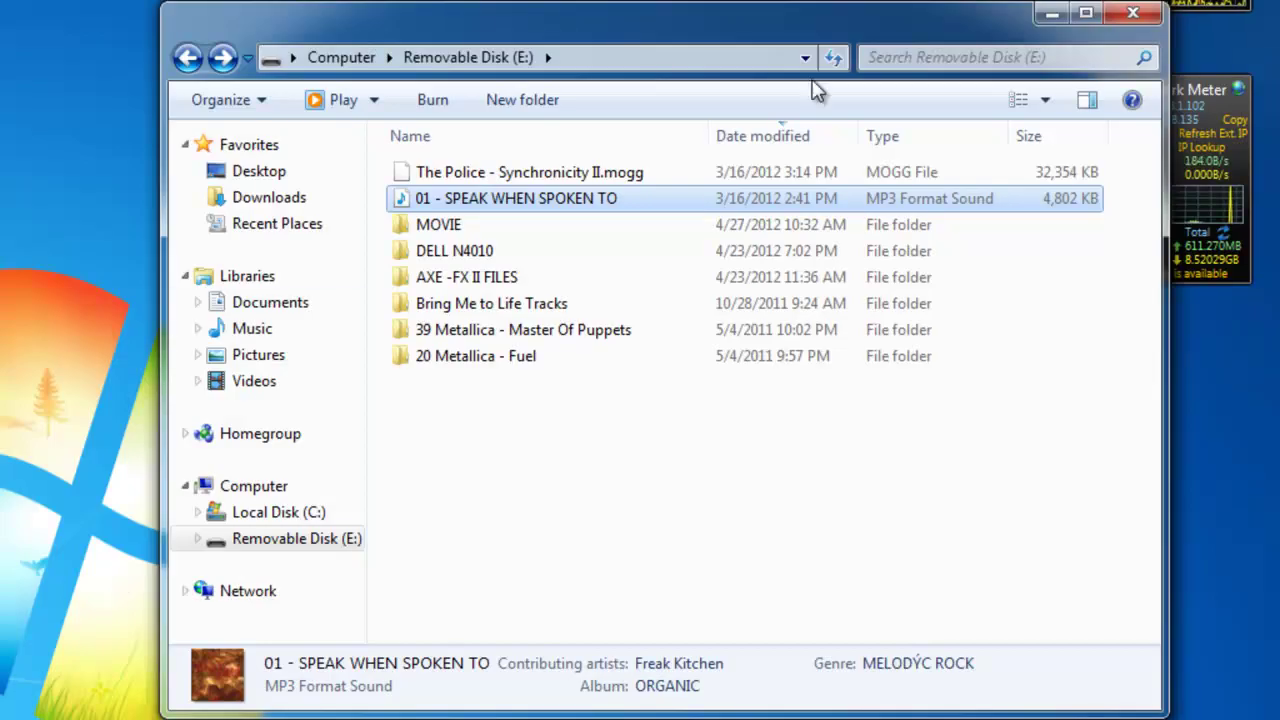
- Close the Removable Disk (E:) Explorer window, leaving the bare desktop
left_click(1134, 13)
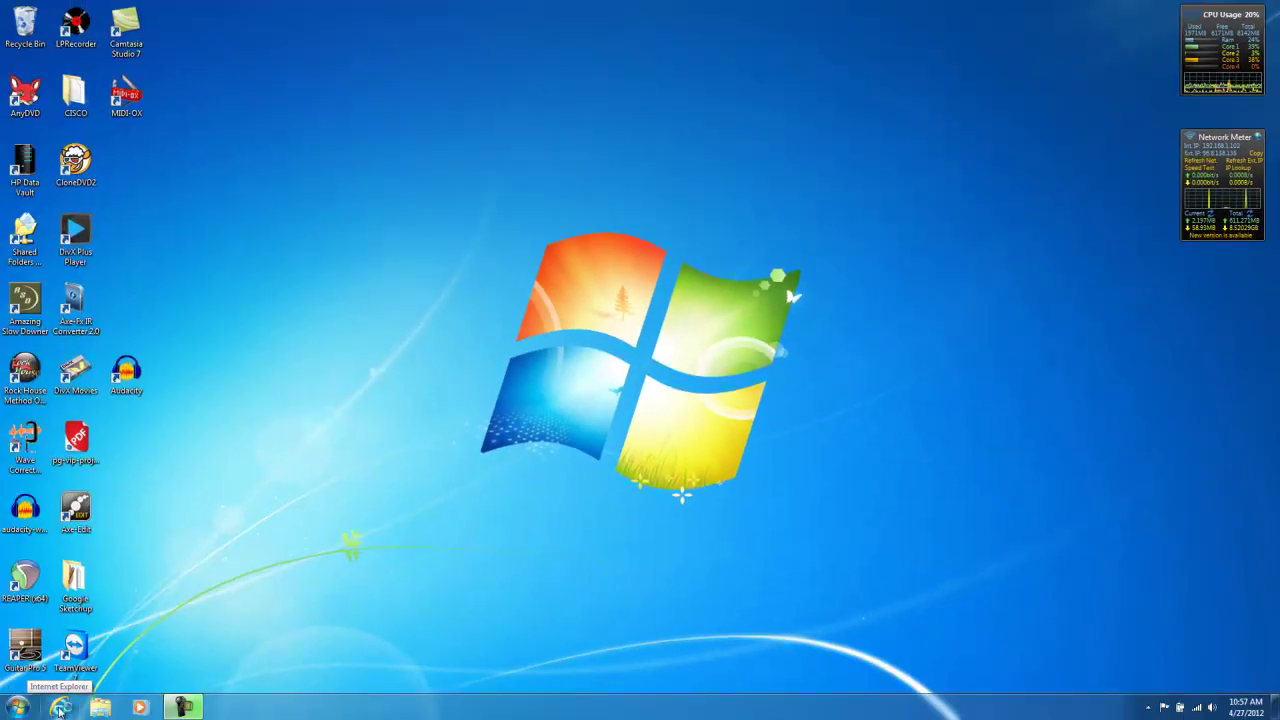
- Launch Internet Explorer and load keepvid.com
left_click(60, 707)
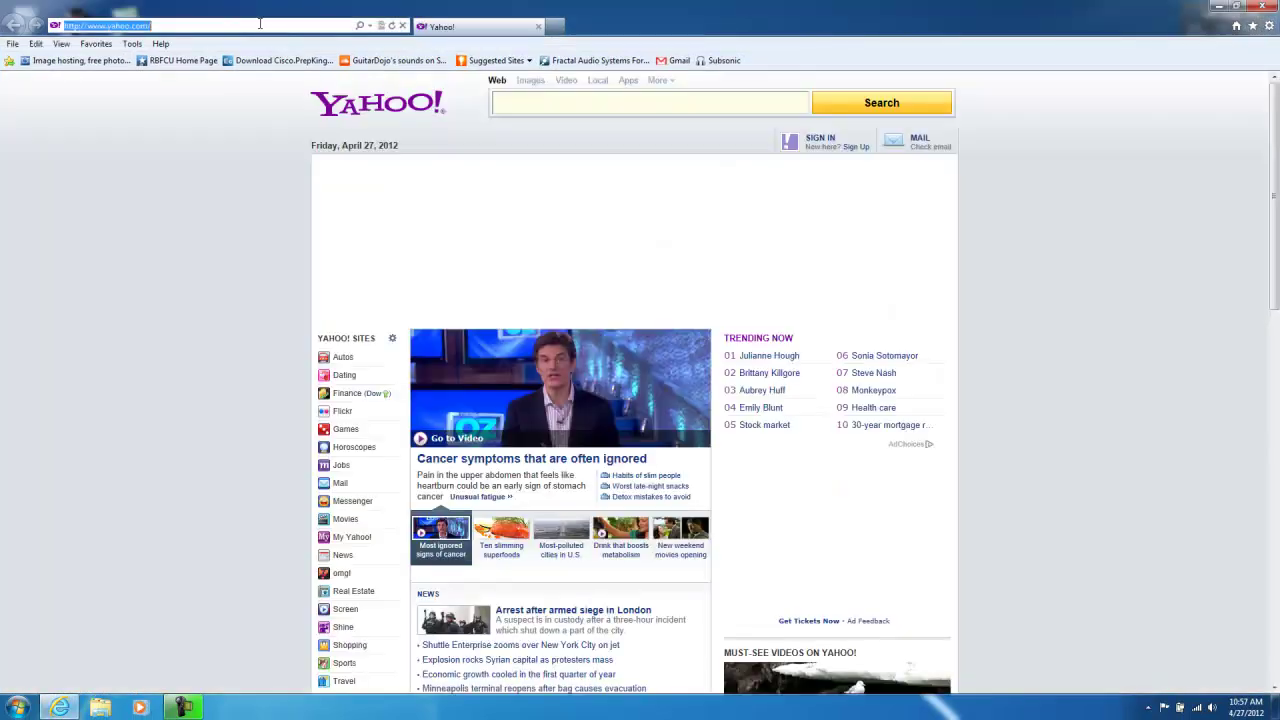
type("keep")
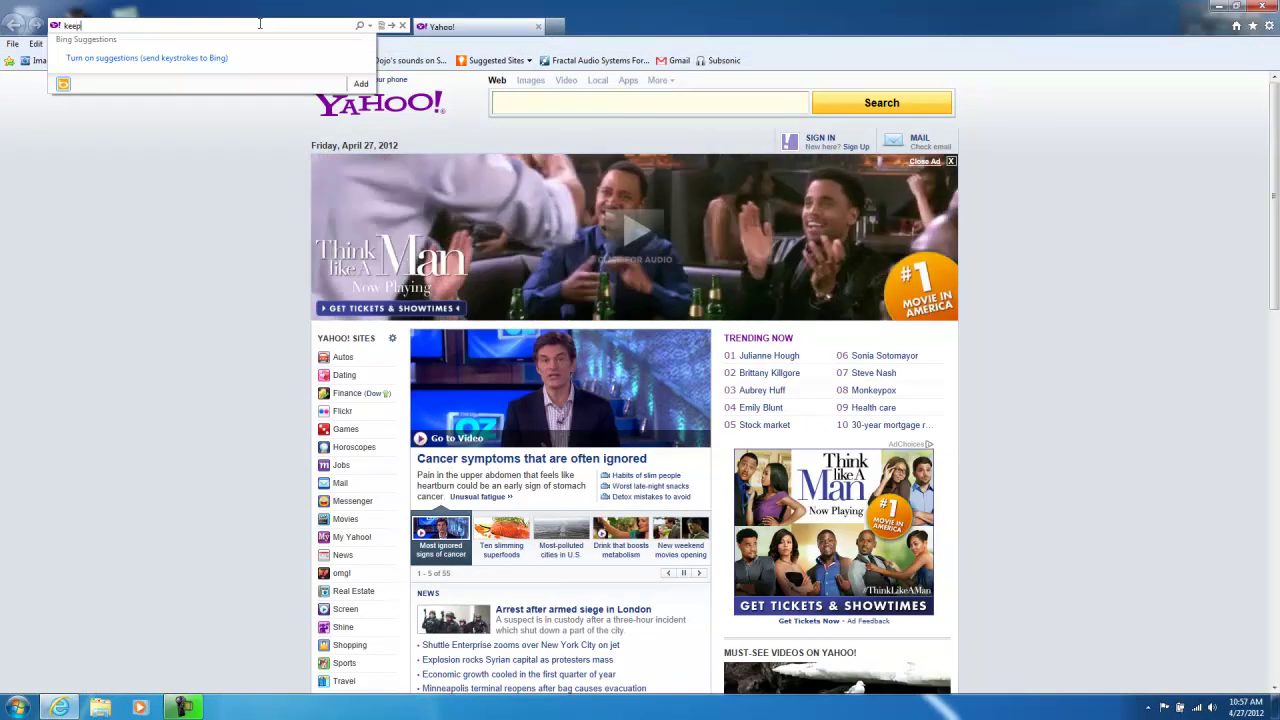
type("vid.com")
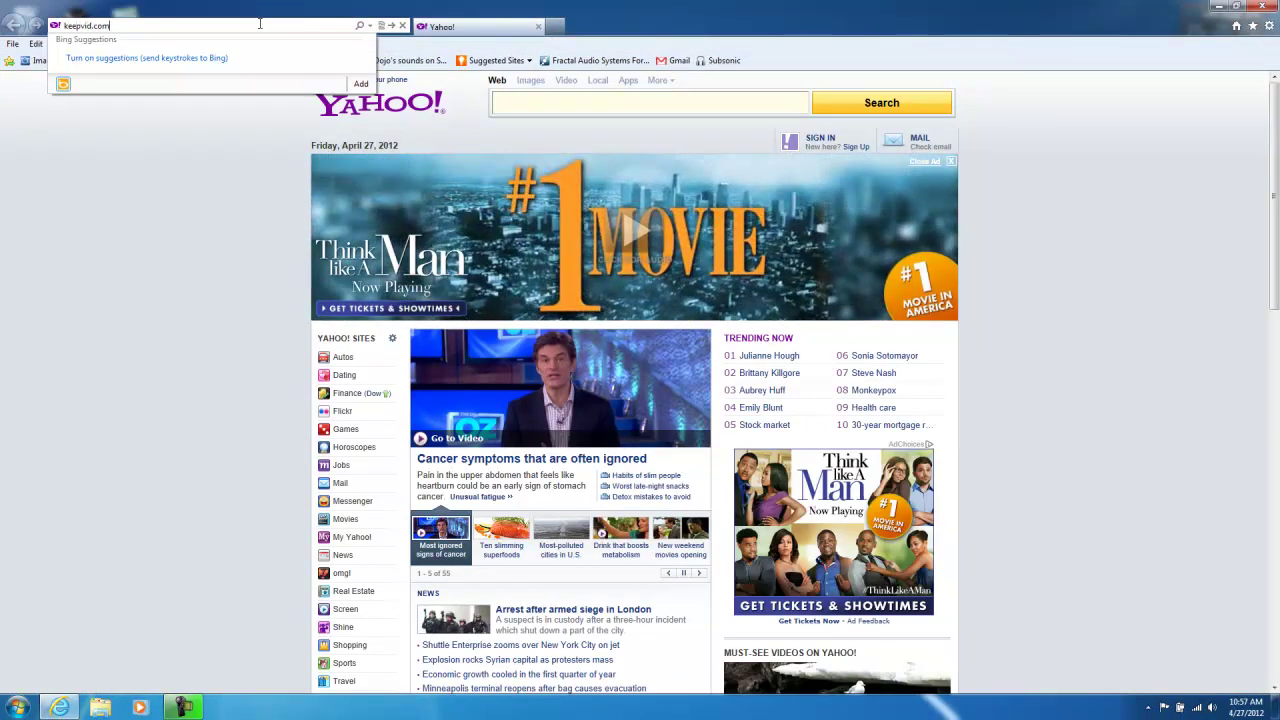
key("Return")
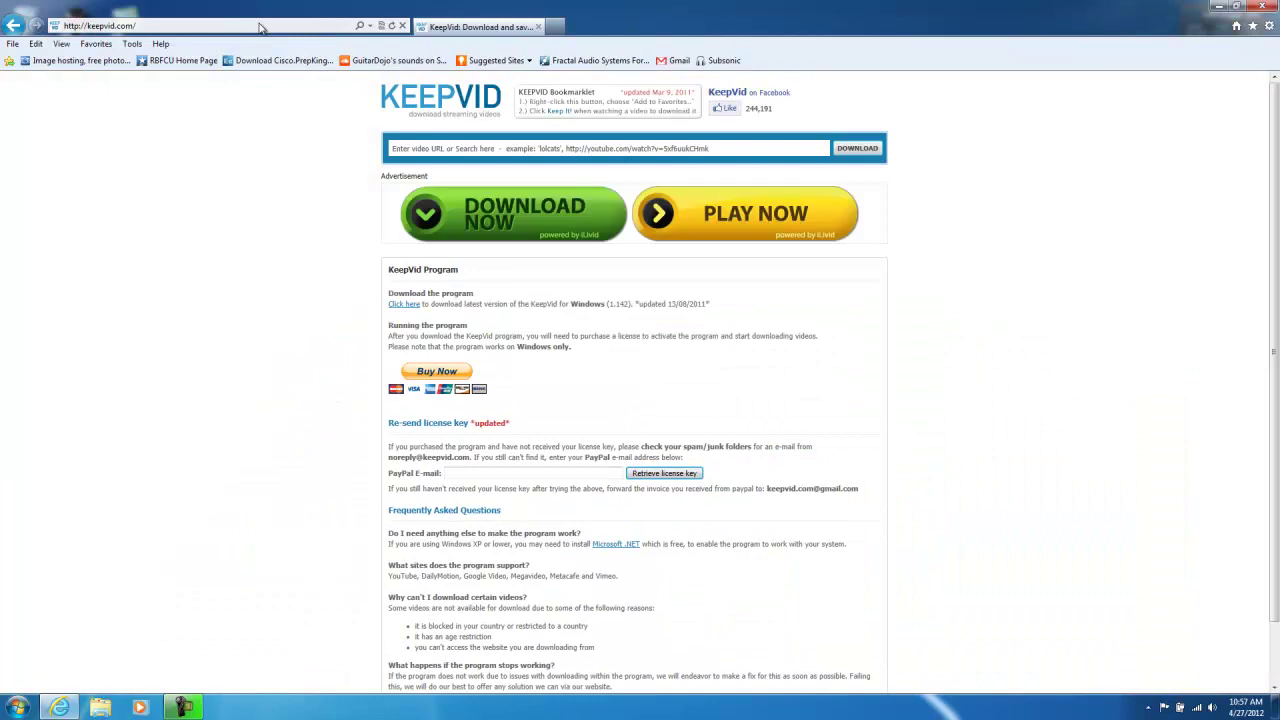
- Focus KeepVid's video URL box, then start going to YouTube in a new tab
left_click(492, 148)
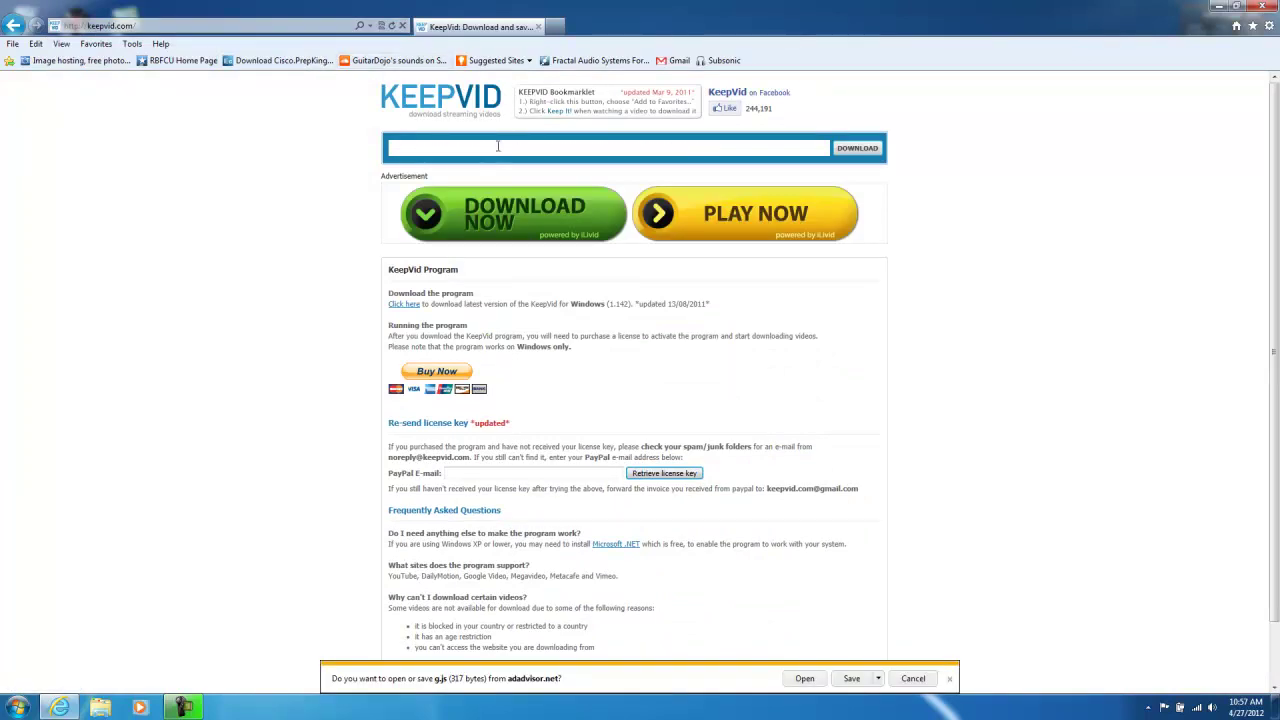
left_click(556, 27)
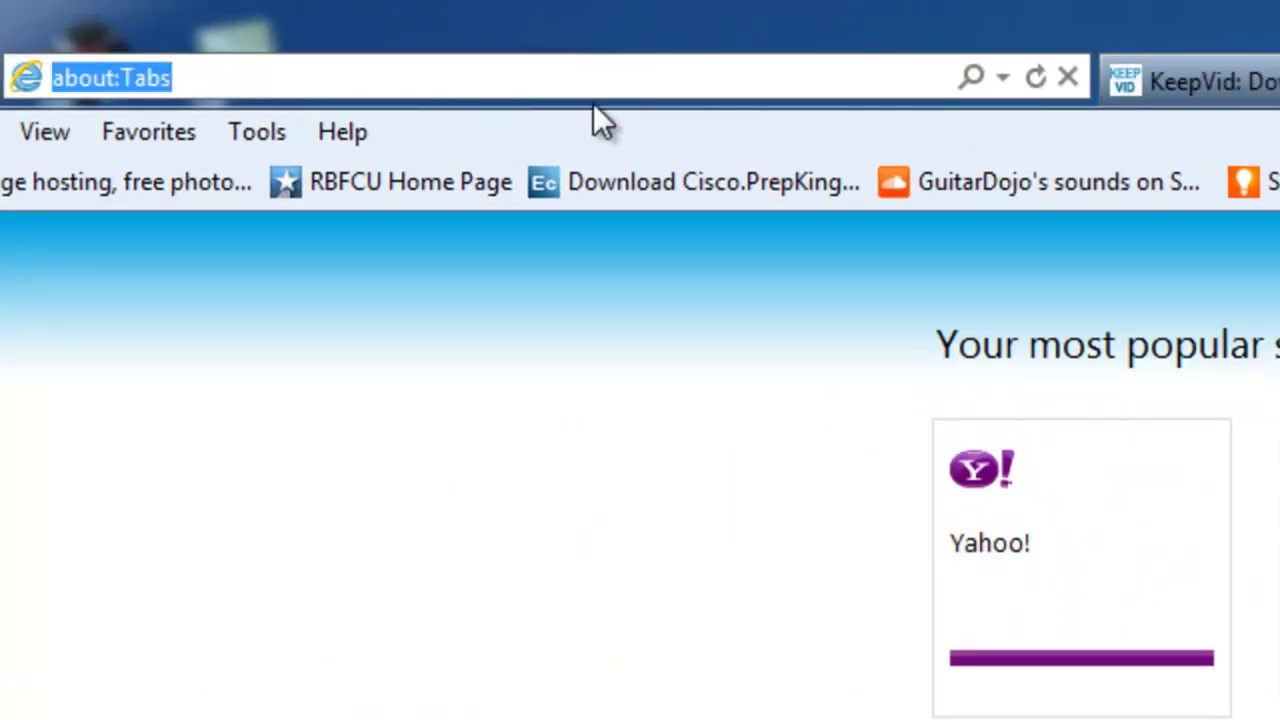
type("youtube.com/watch?v=DxA4WglZmO8#")
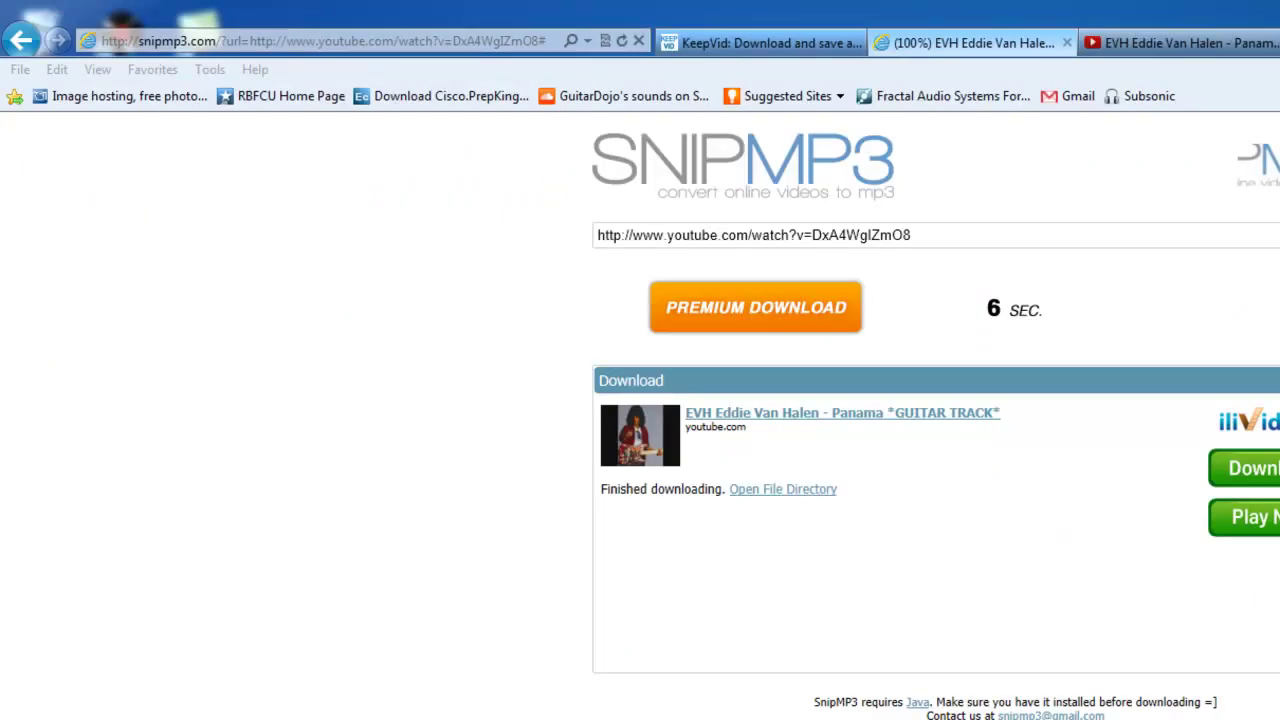
left_click(1195, 43)
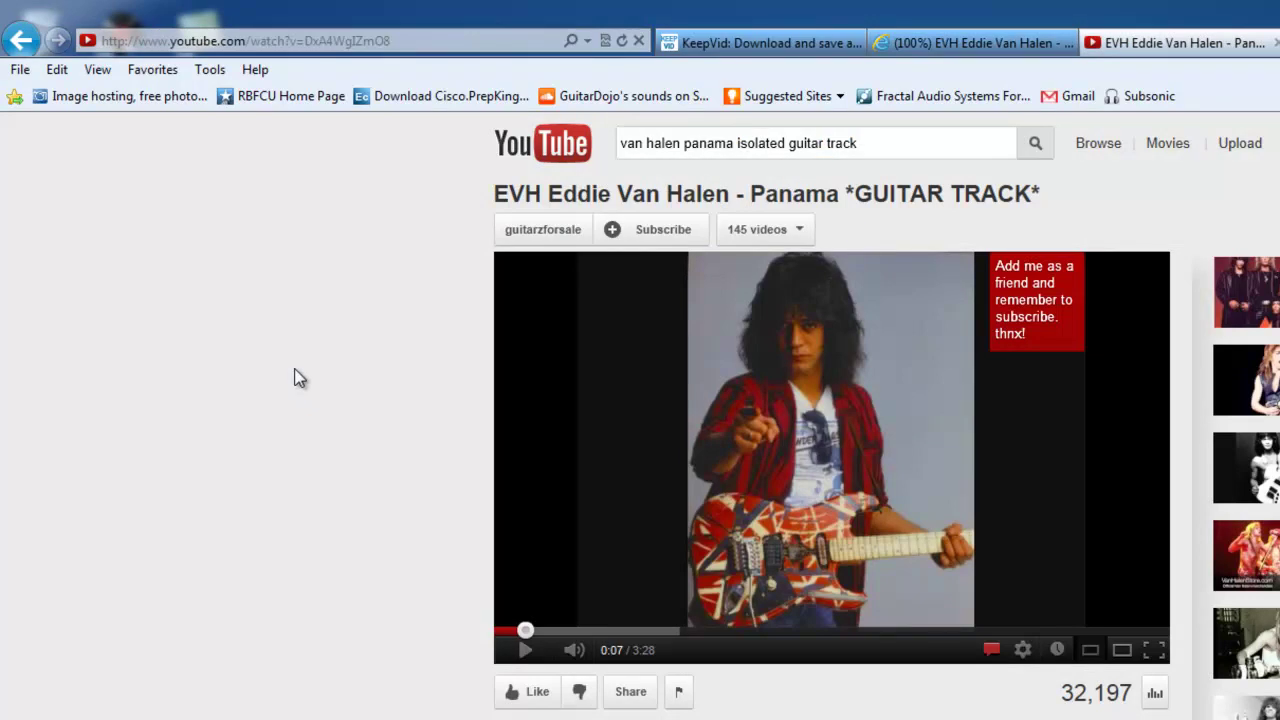
left_click(524, 653)
left_click(524, 653)
left_click(434, 40)
left_click(720, 43)
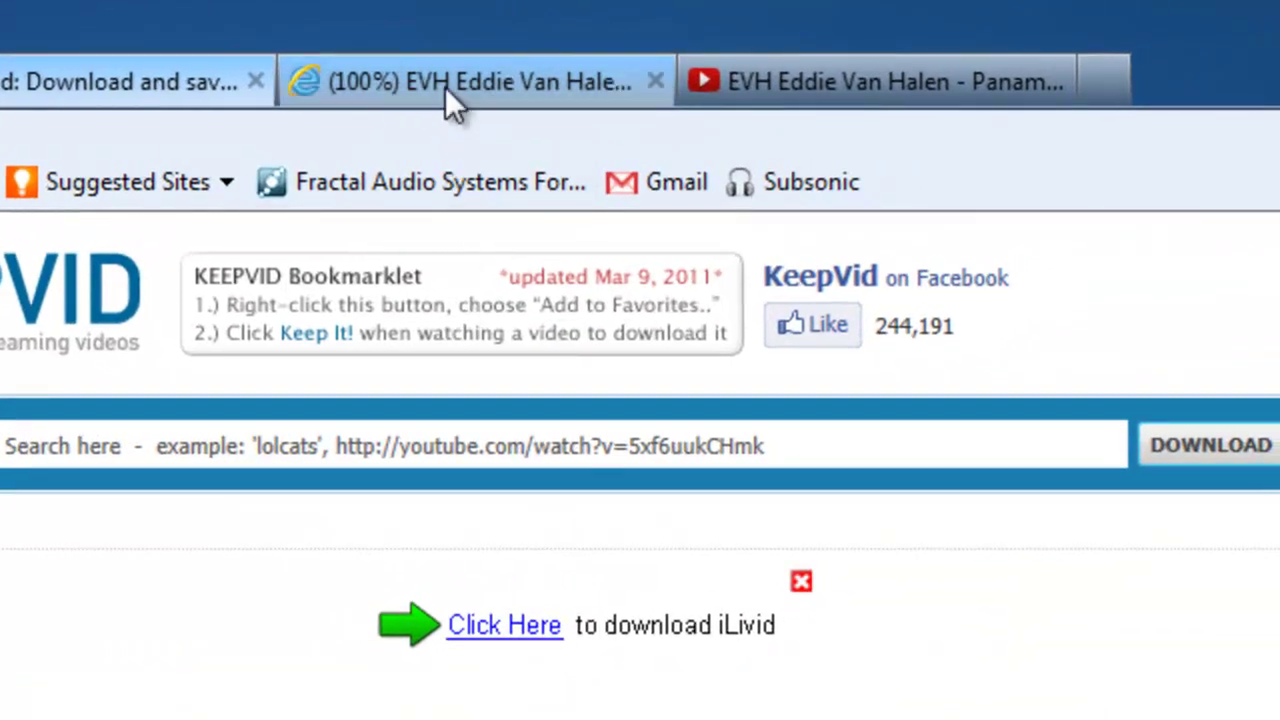
left_click(942, 45)
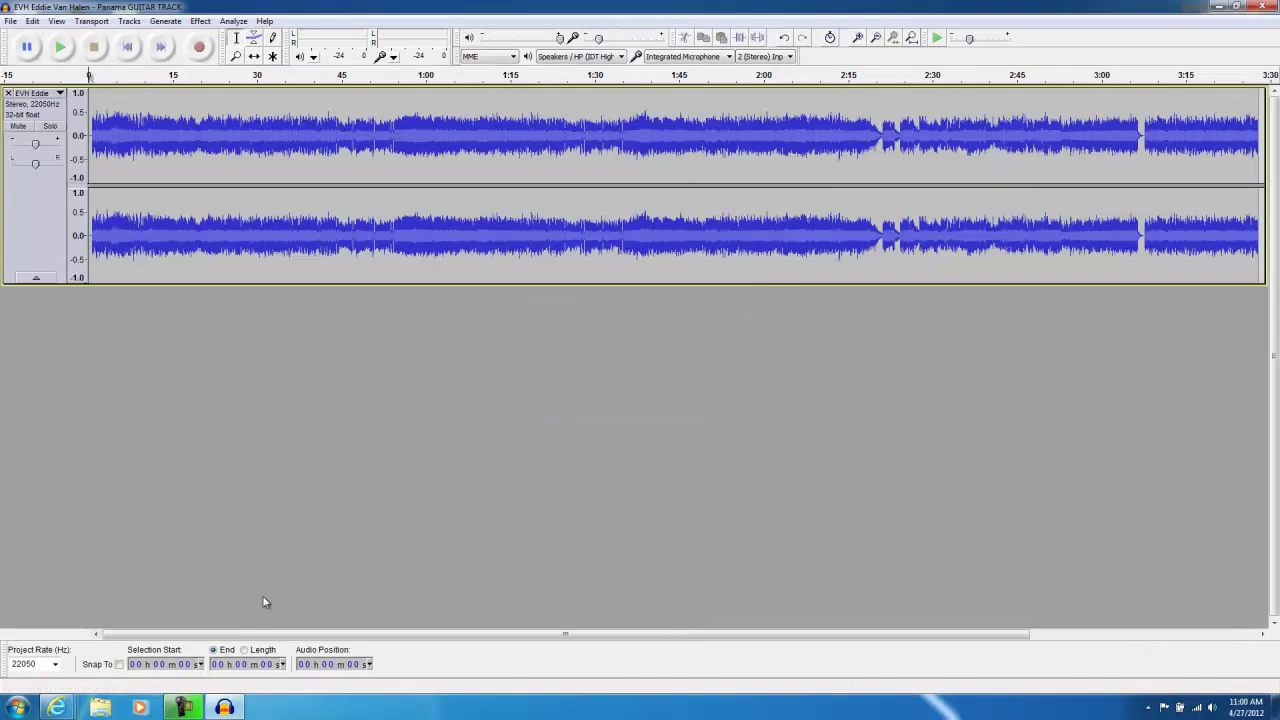
- Play the Panama guitar track briefly, then close Audacity without saving changes
left_click(58, 46)
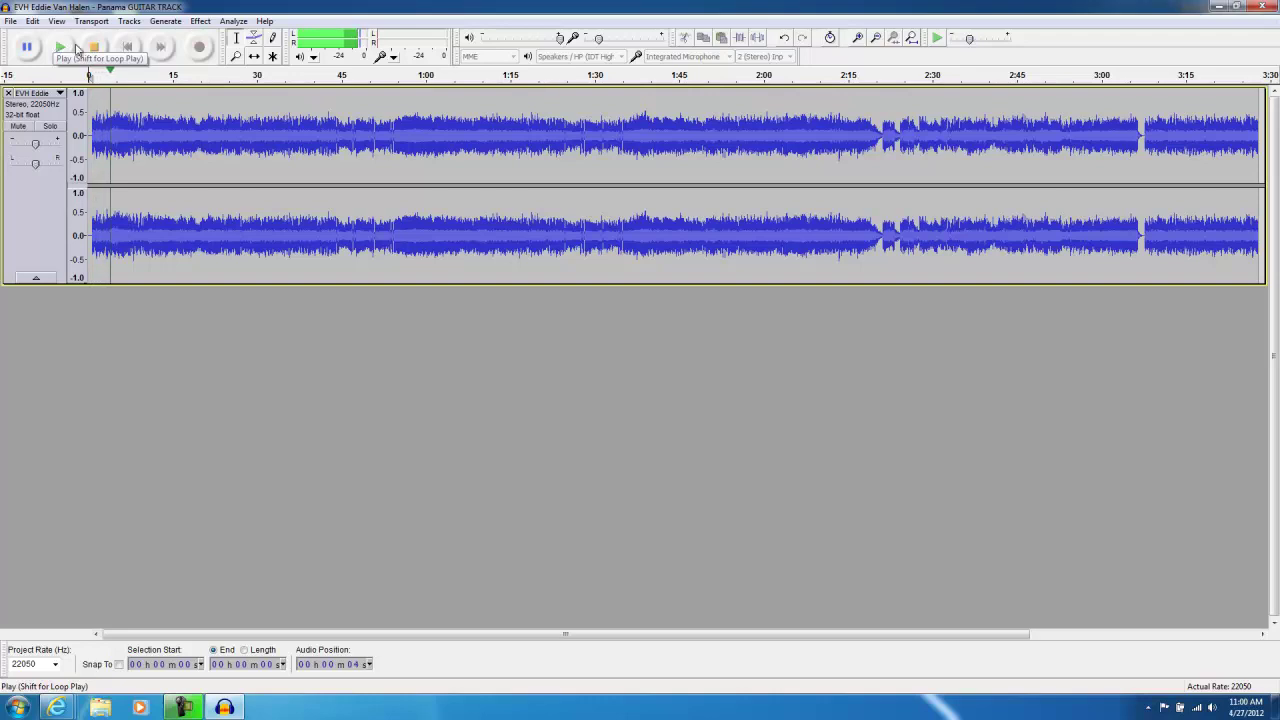
left_click(94, 47)
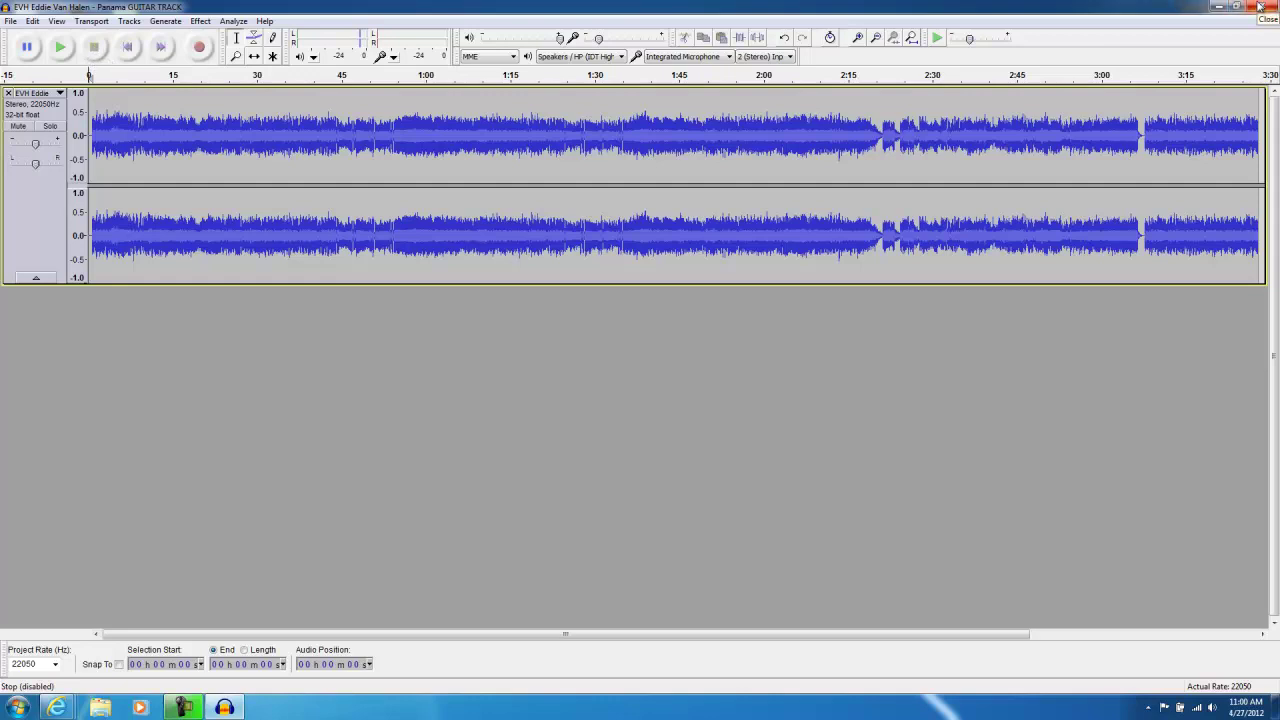
left_click(1260, 6)
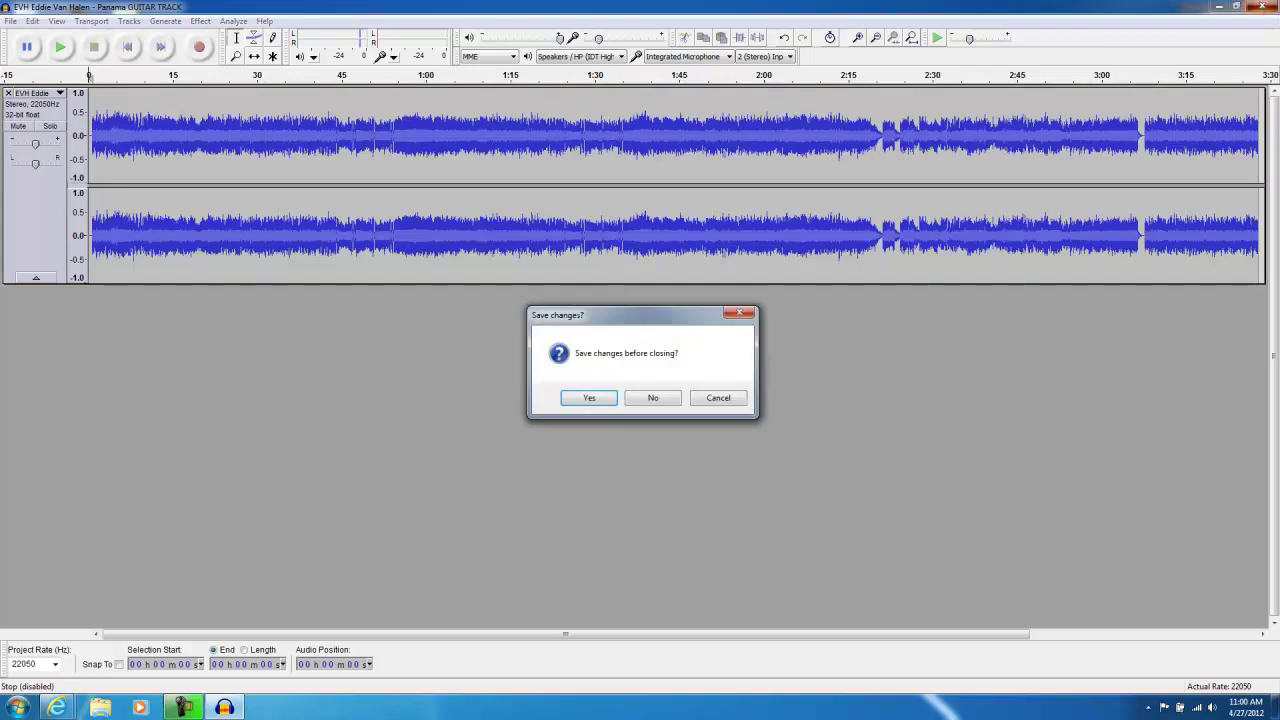
left_click(650, 399)
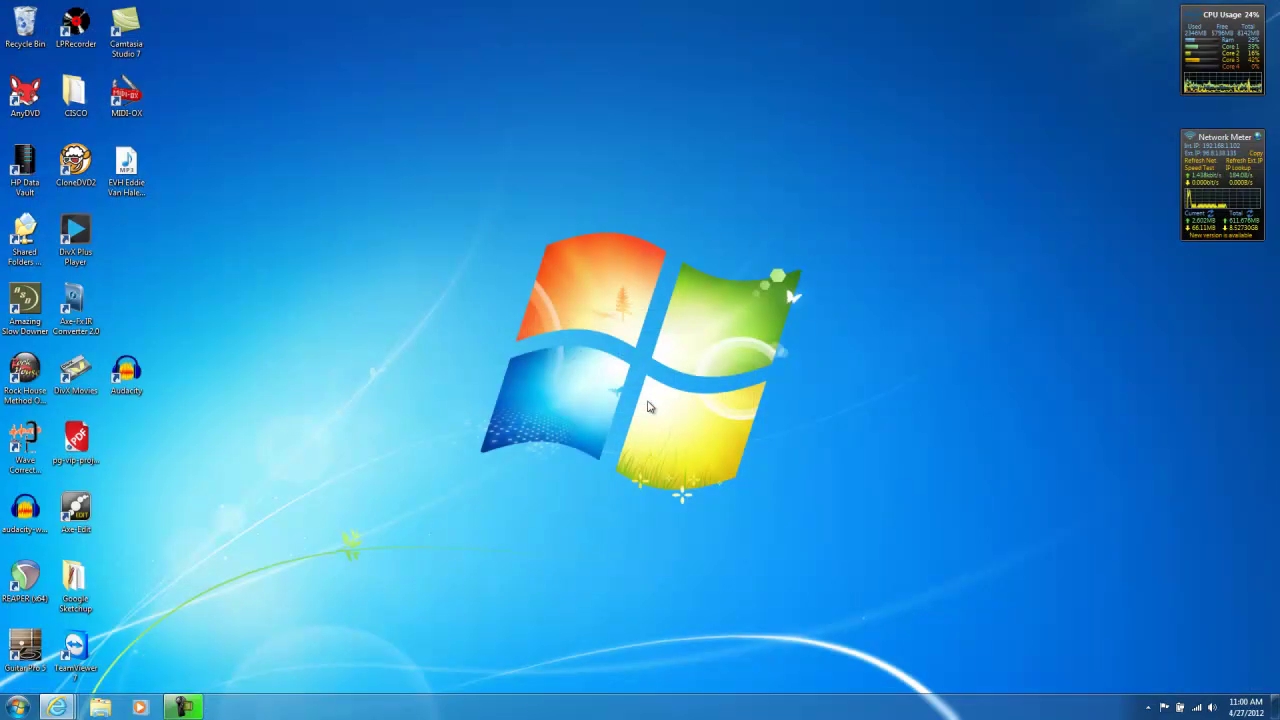